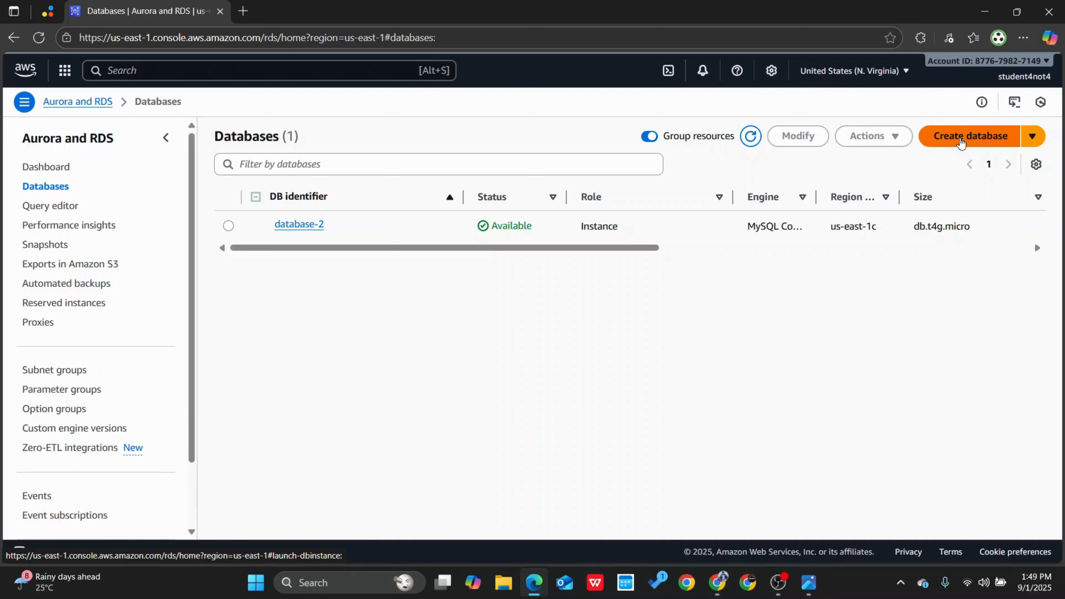
Step: Start creating a new database and choose MySQL as the engine type
click(961, 142)
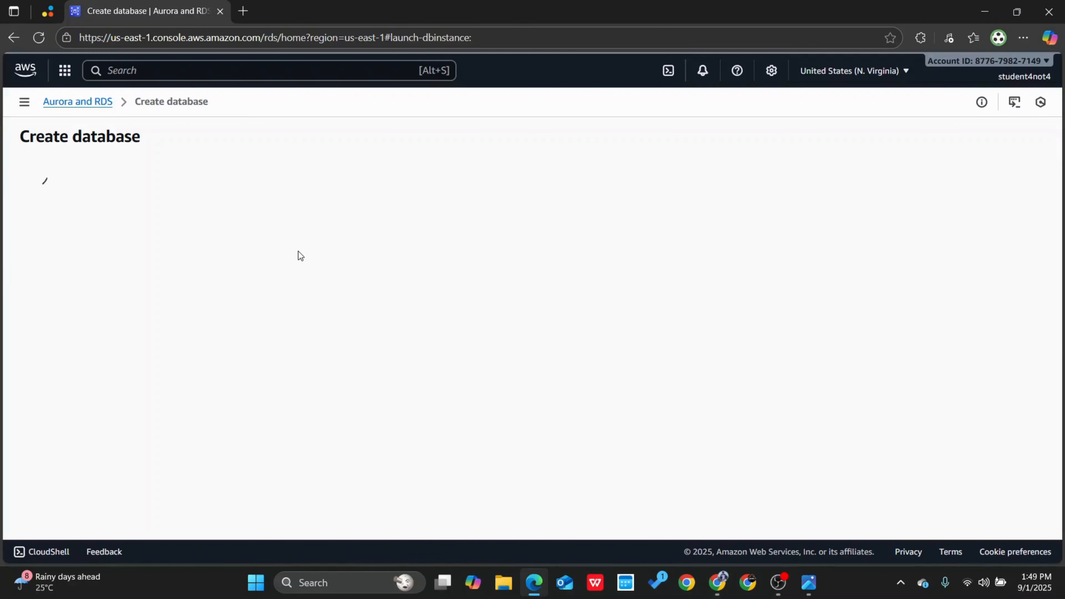
scroll(251, 298, down, 3)
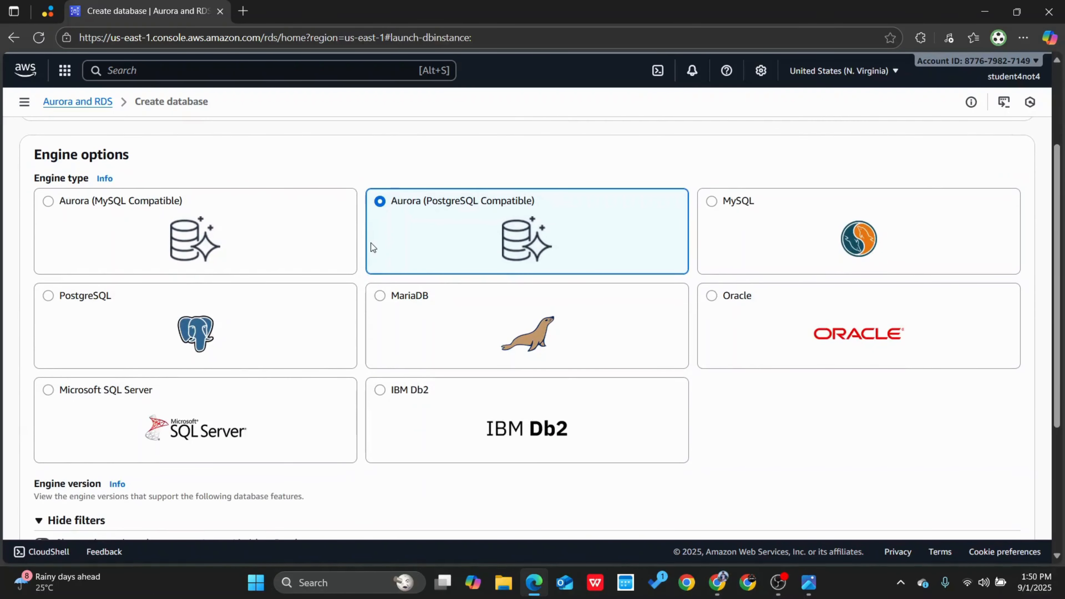
click(900, 213)
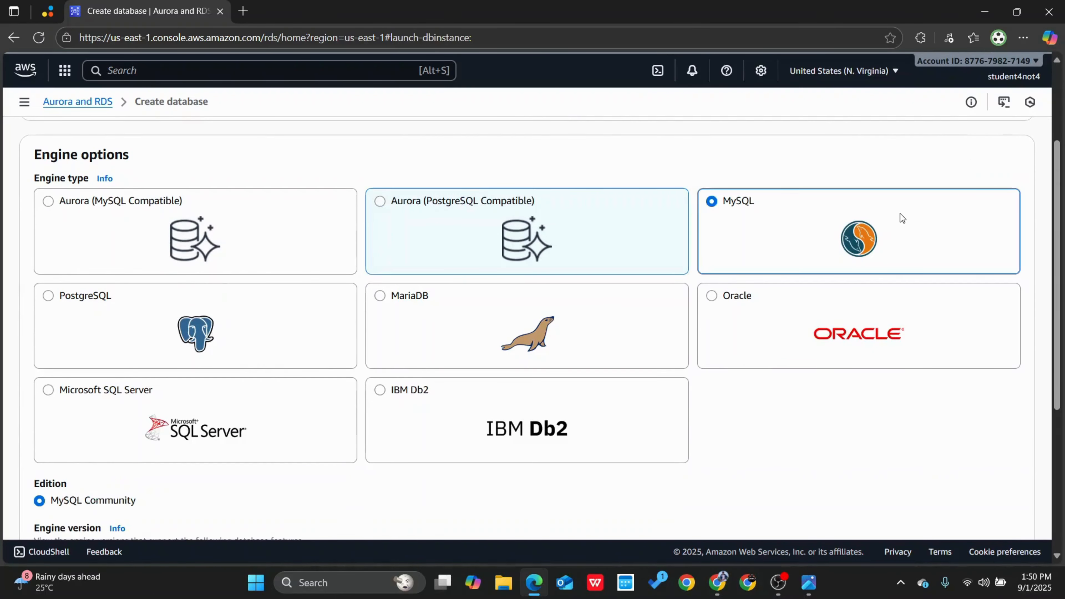
Step: Select MySQL 8.0.42 as the engine version for the new database
scroll(846, 226, down, 4)
scroll(850, 232, down, 2)
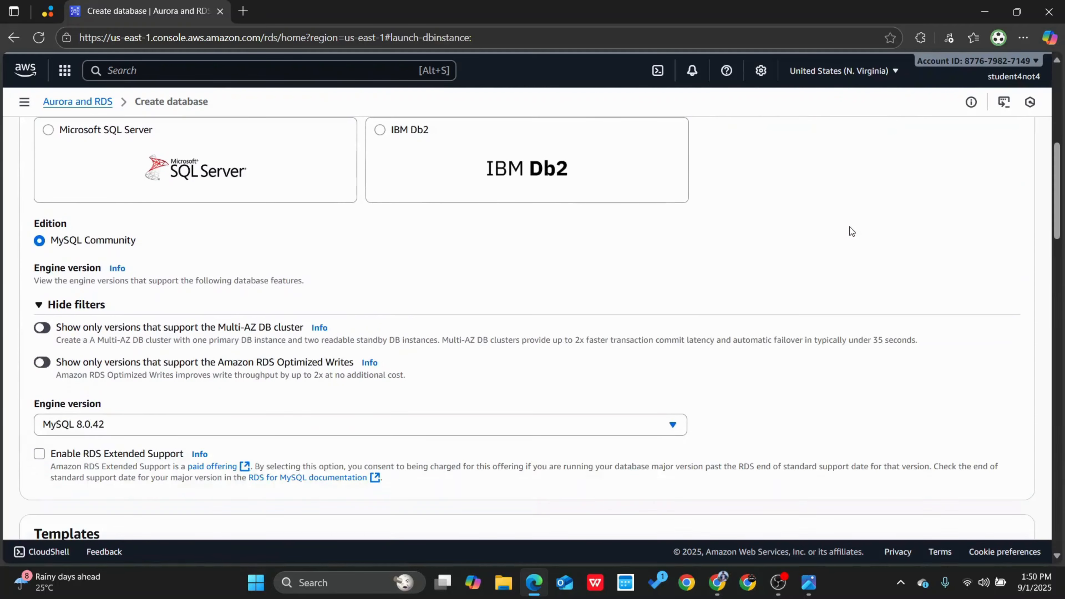
scroll(646, 308, down, 5)
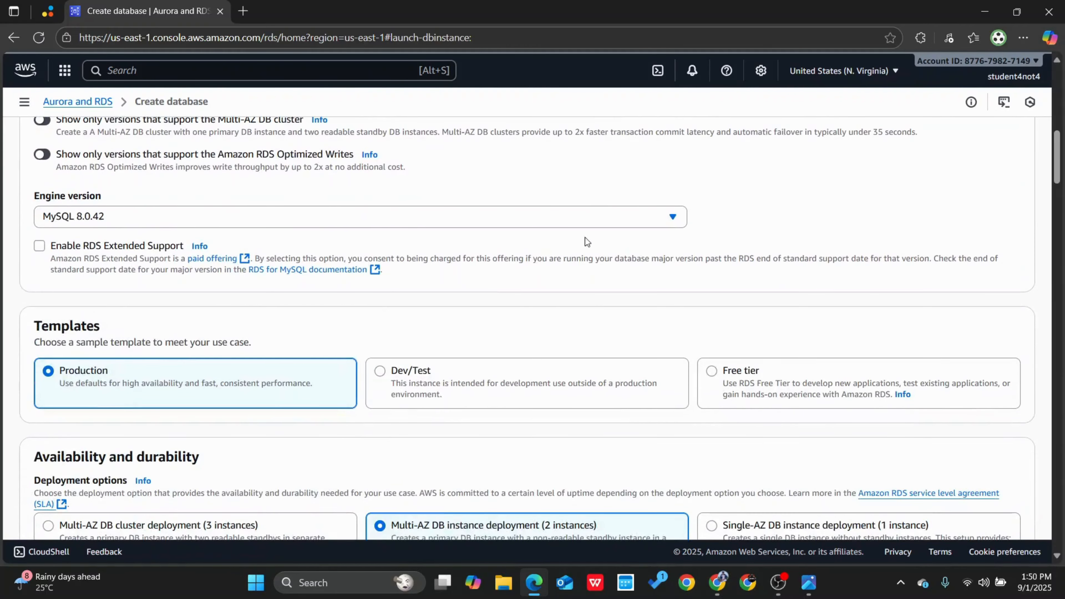
key(alt+Tab)
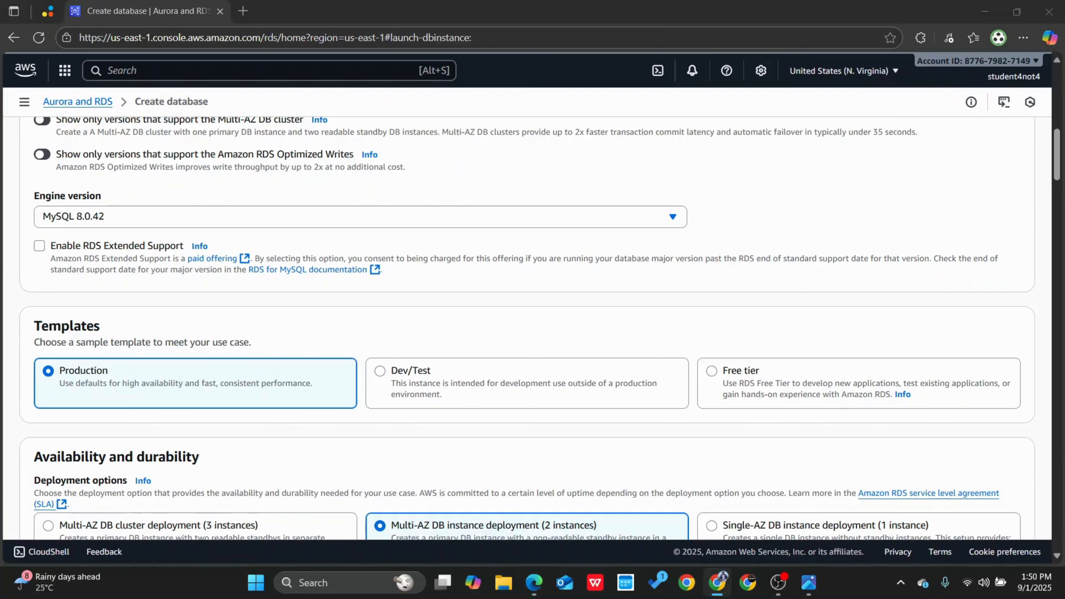
click(297, 221)
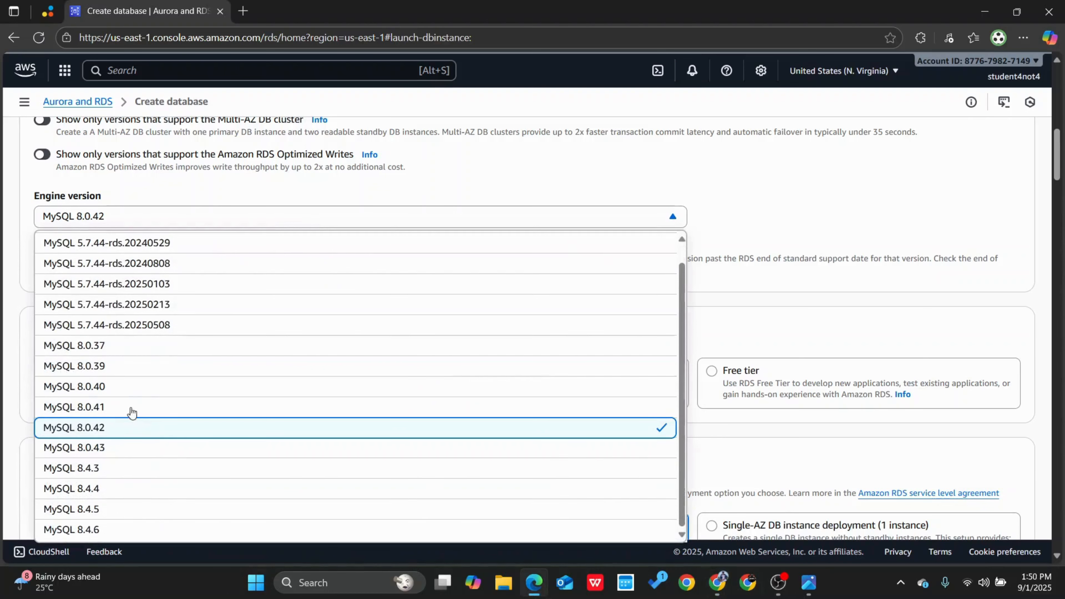
click(90, 429)
click(130, 217)
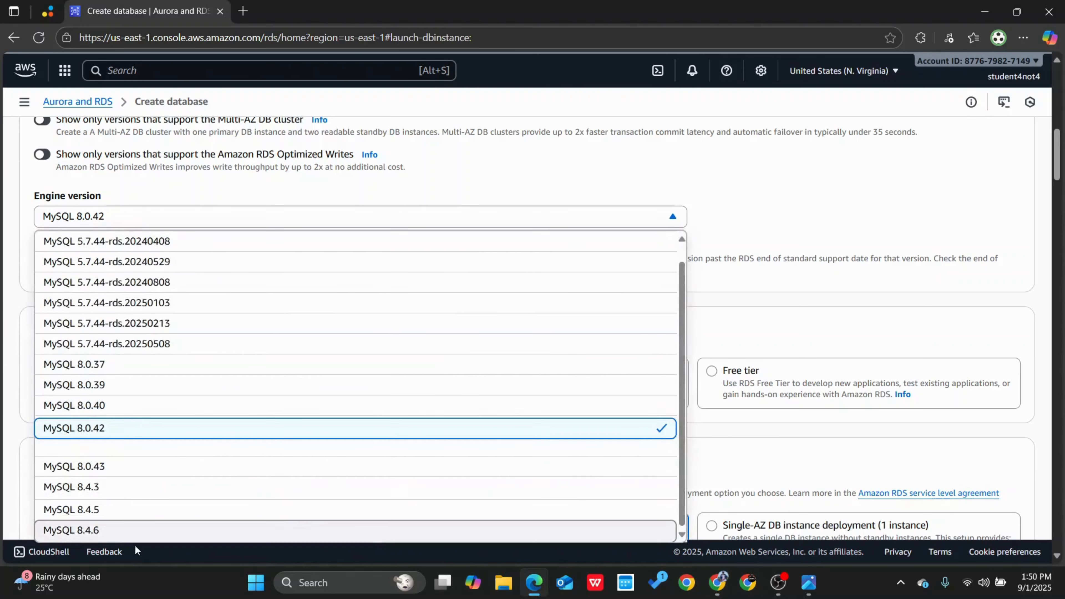
click(143, 432)
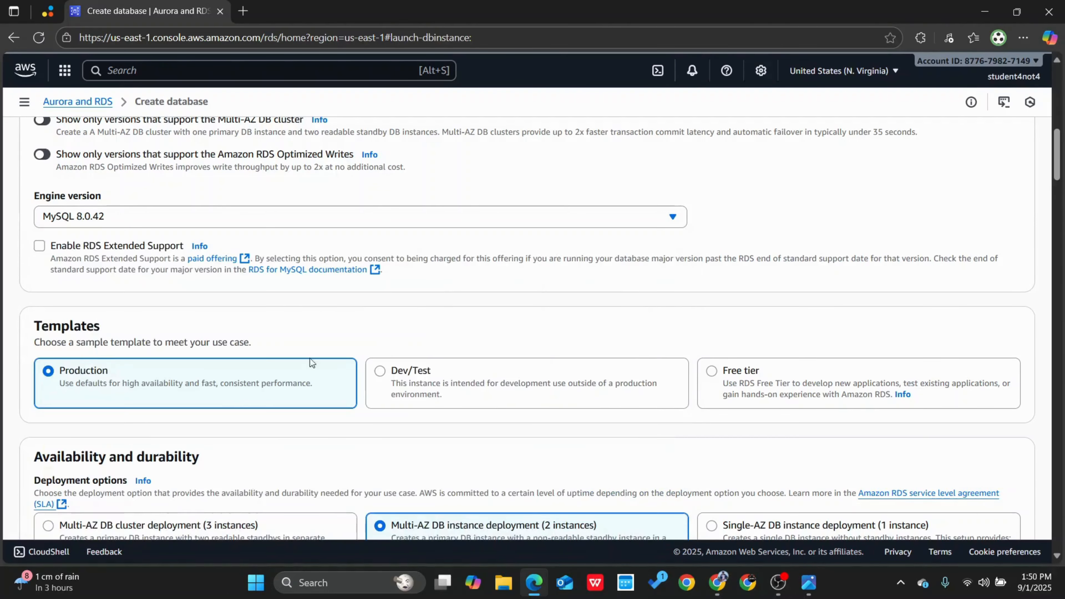
Step: Choose the Free tier template for the new database
scroll(549, 330, down, 2)
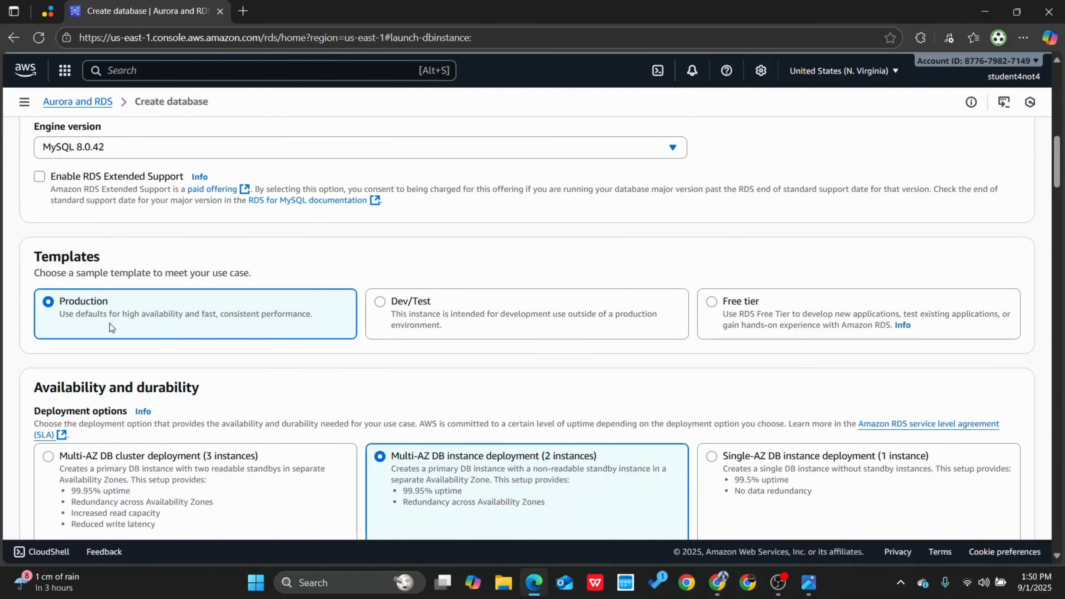
click(727, 309)
scroll(646, 323, down, 4)
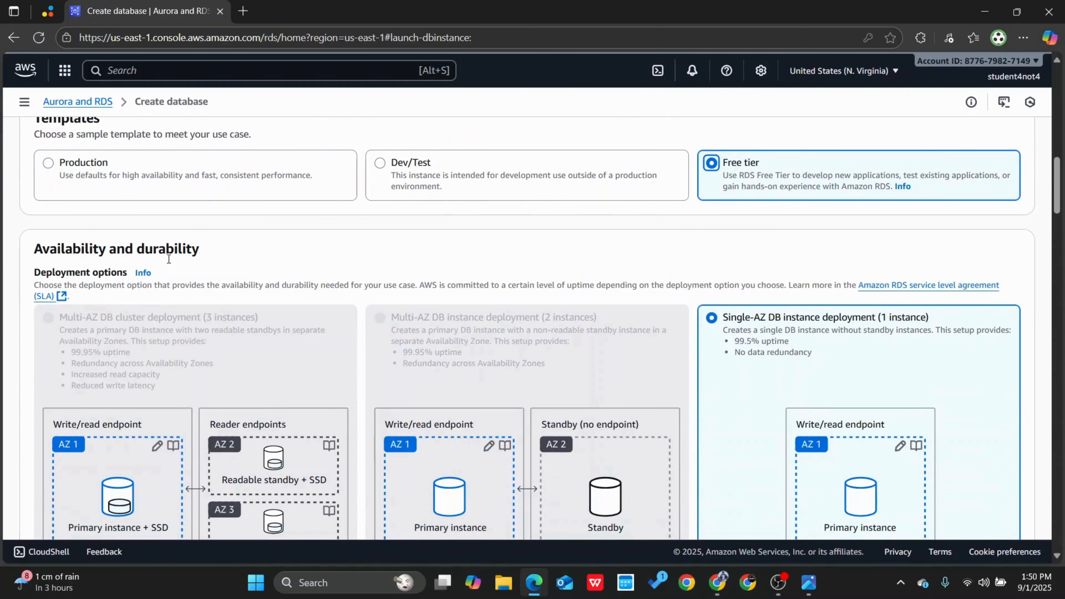
Step: Set the DB instance identifier to database-3
scroll(382, 258, down, 2)
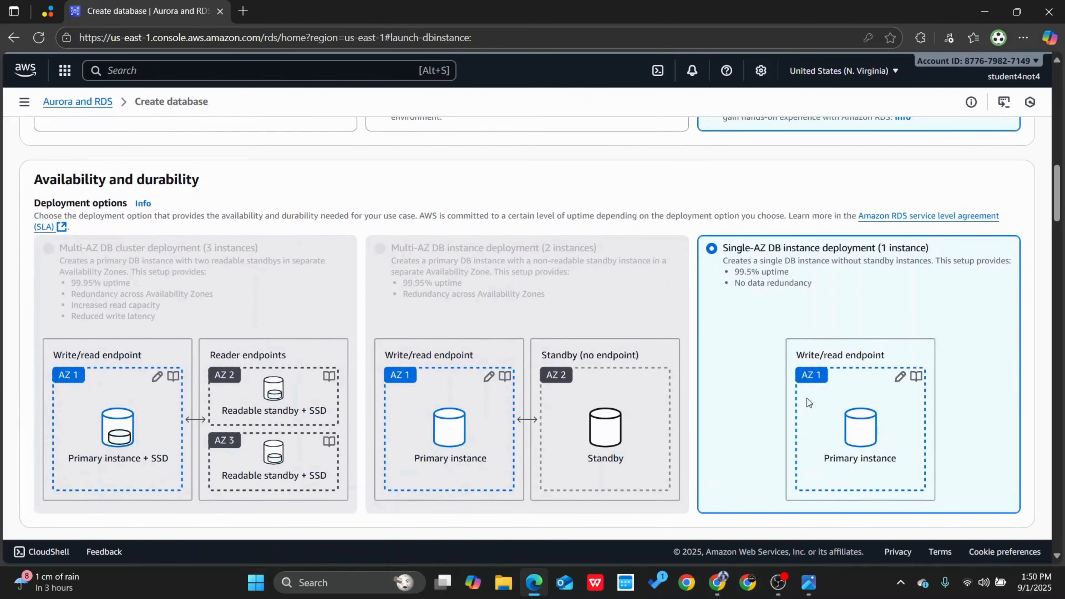
scroll(783, 352, down, 6)
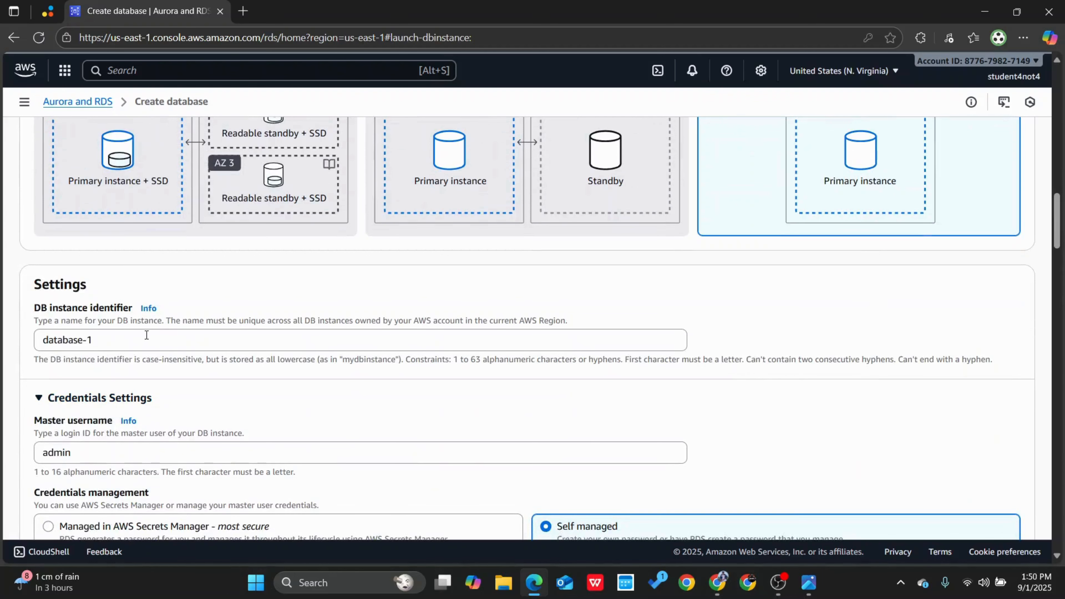
click(146, 335)
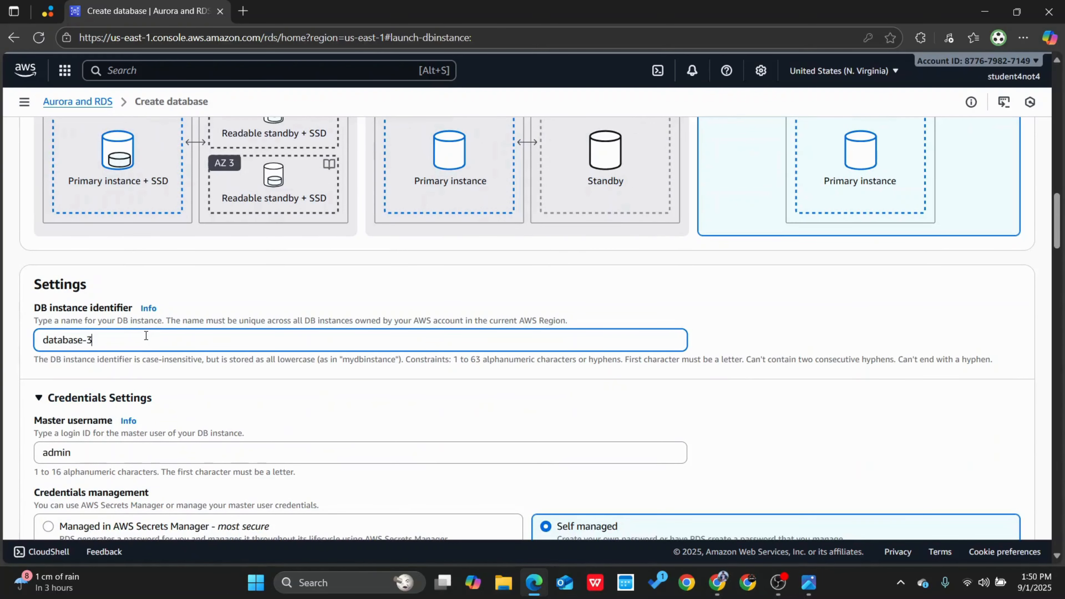
Step: Replace the prefilled master password with a new one and enter the same password in the confirmation field
scroll(146, 335, down, 3)
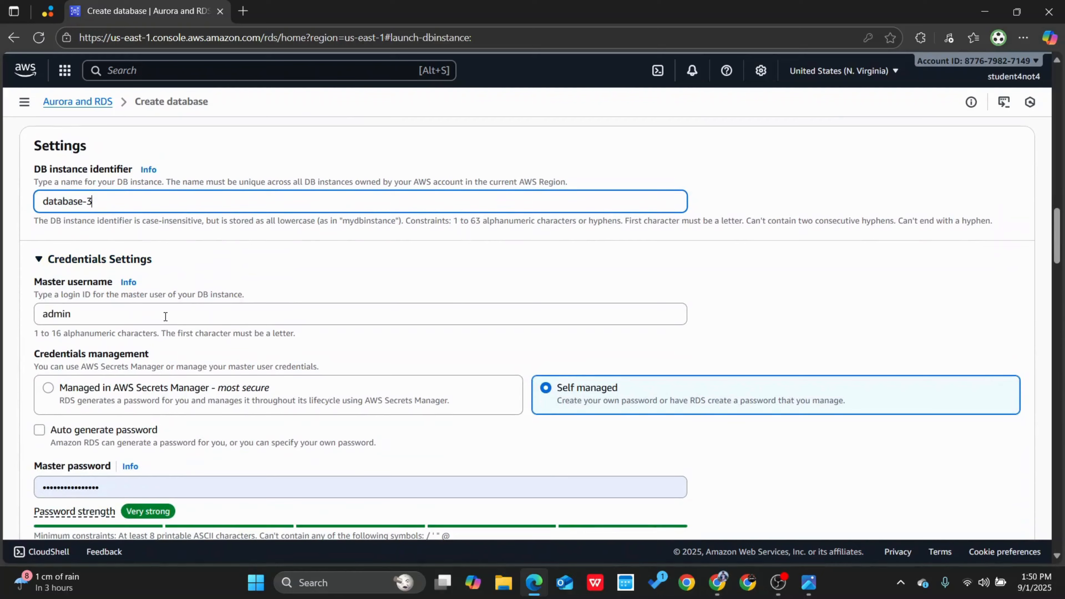
scroll(165, 317, down, 3)
click(104, 348)
drag(103, 348, 18, 350)
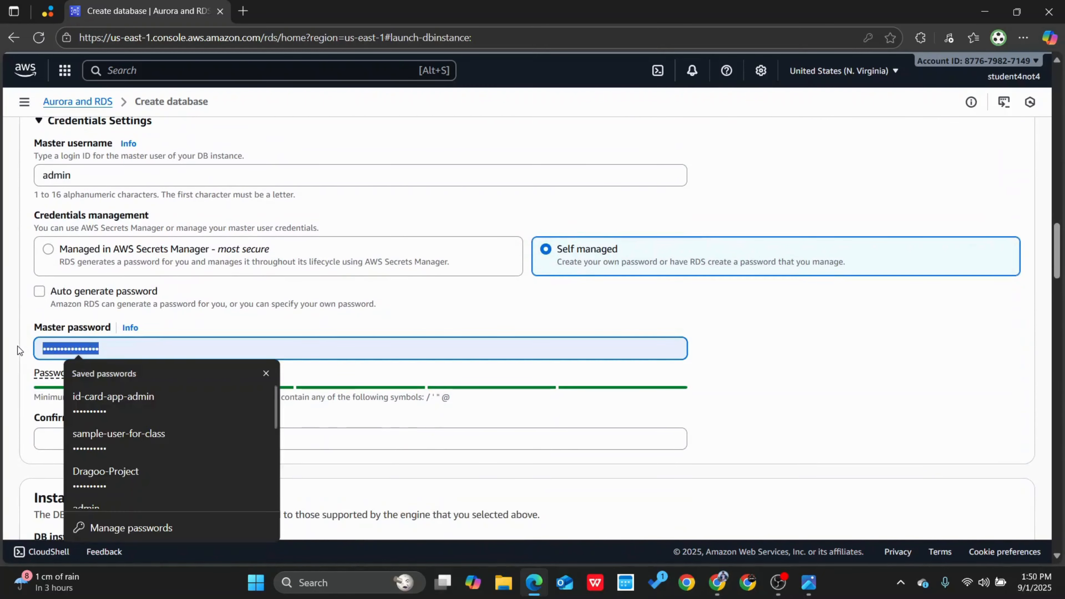
key(BackSpace)
text(•••••)
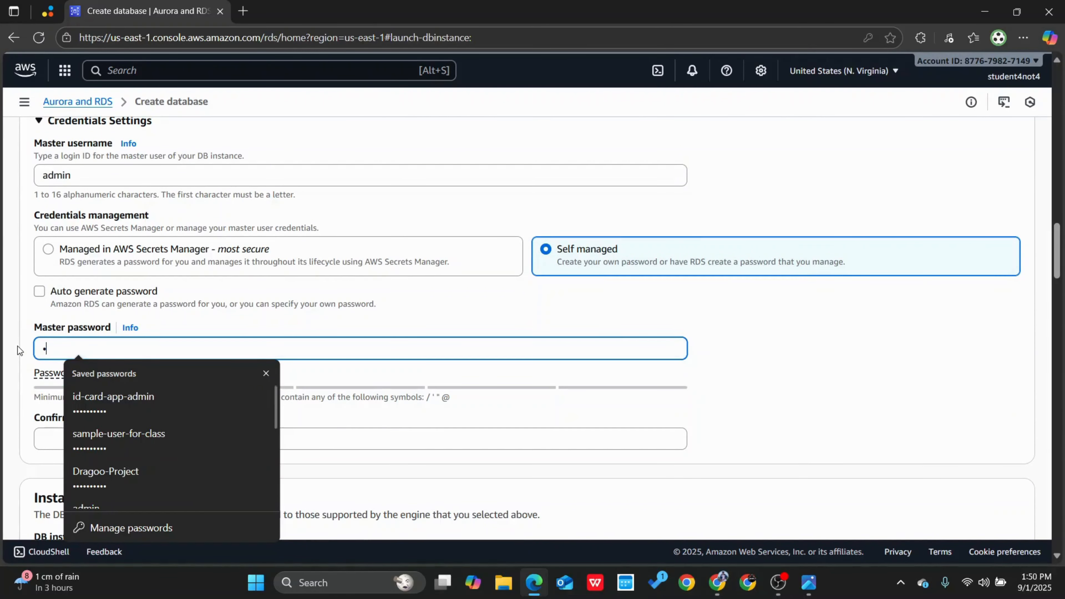
text(•••••)
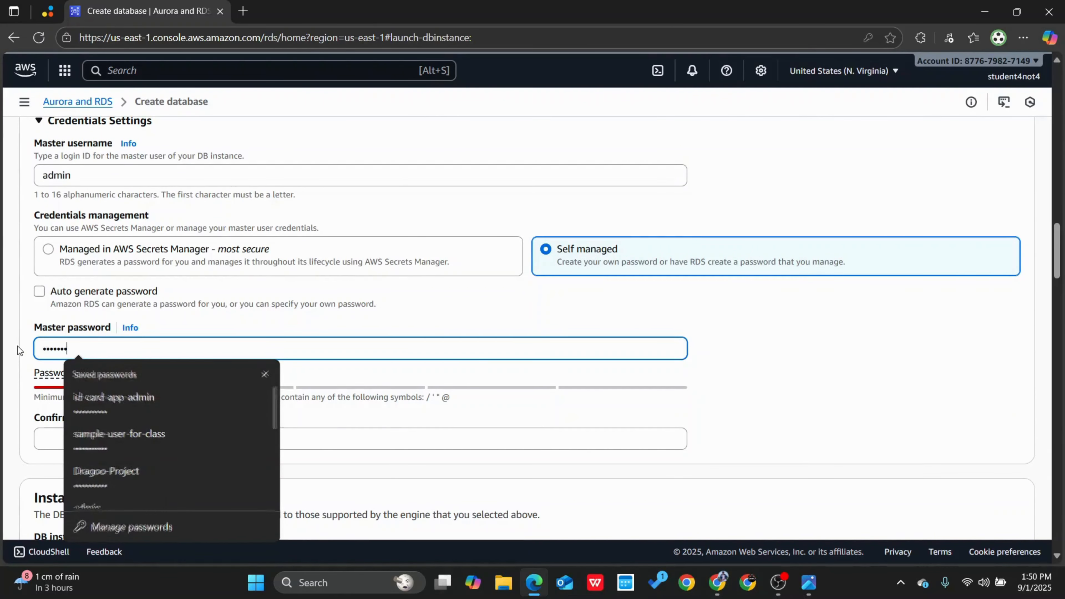
scroll(555, 386, down, 2)
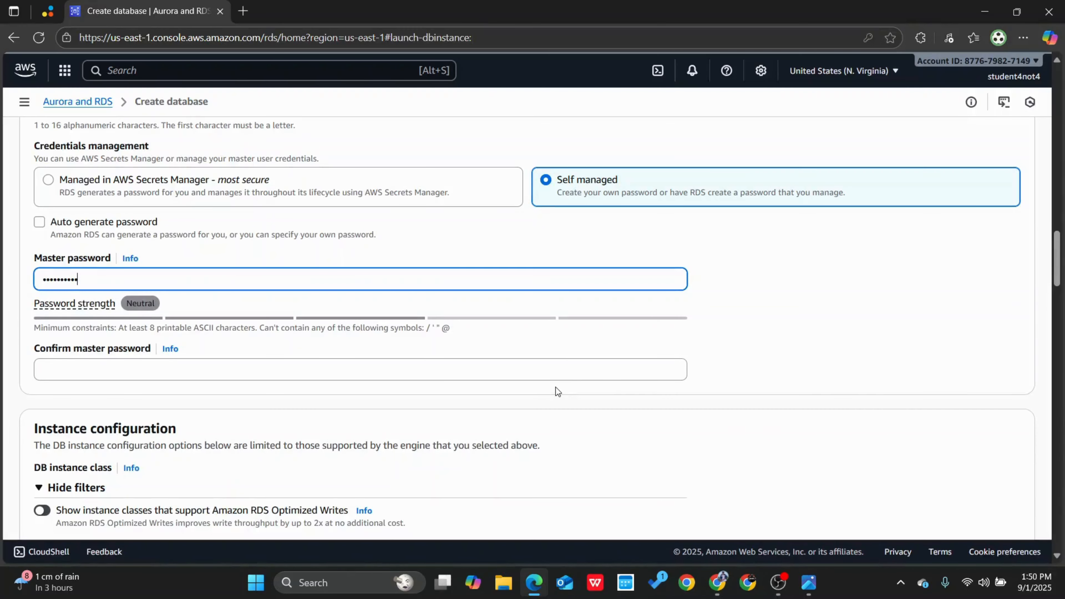
click(124, 370)
text(•••••)
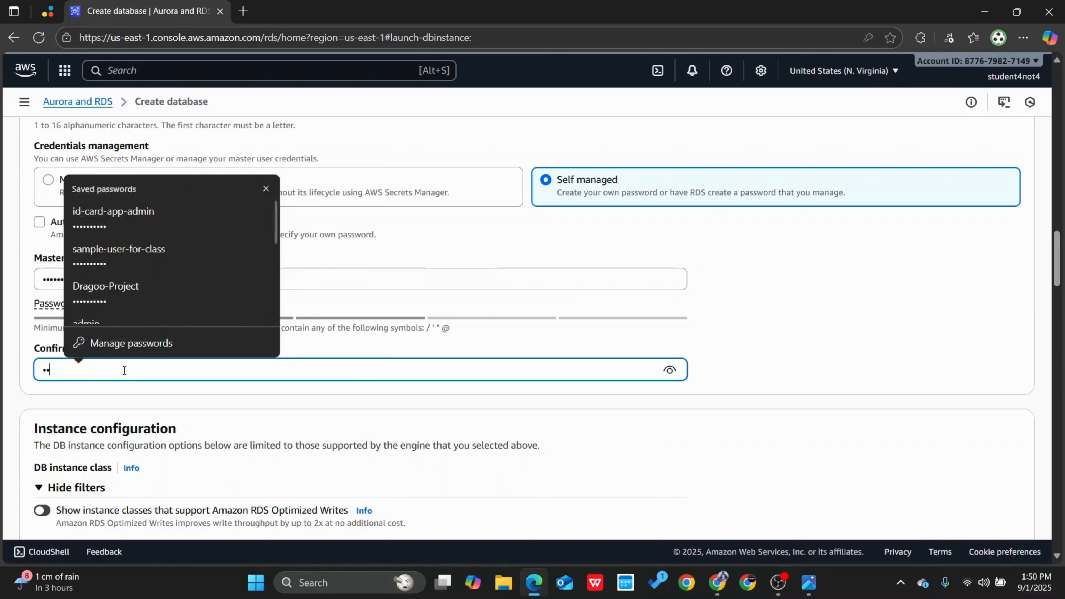
text(•••••)
click(606, 346)
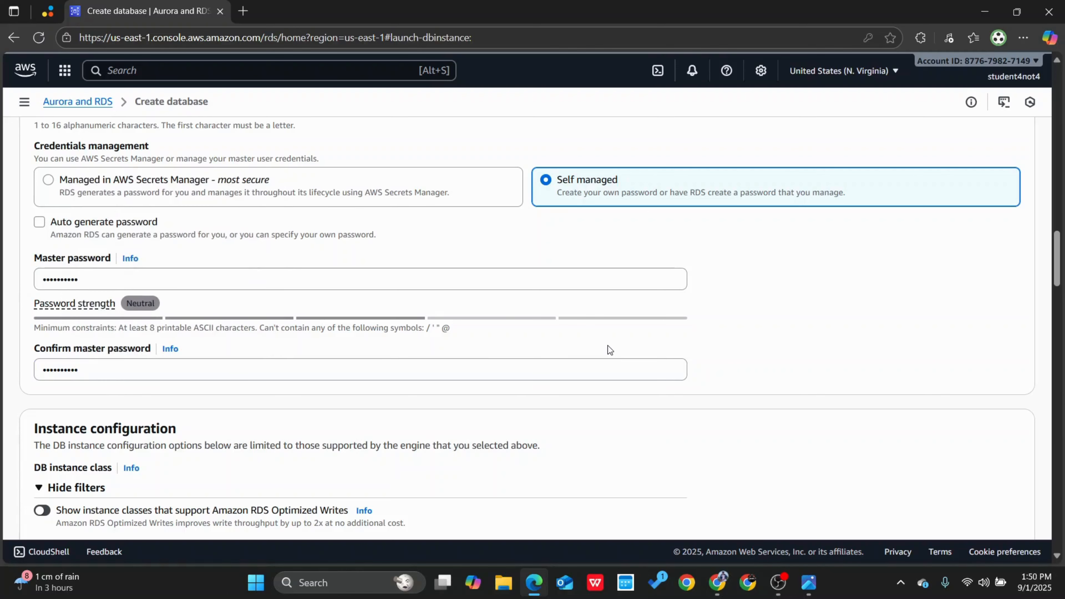
Step: Examine which DB instance classes are offered under the burstable classes in the instance configuration
scroll(481, 351, down, 1)
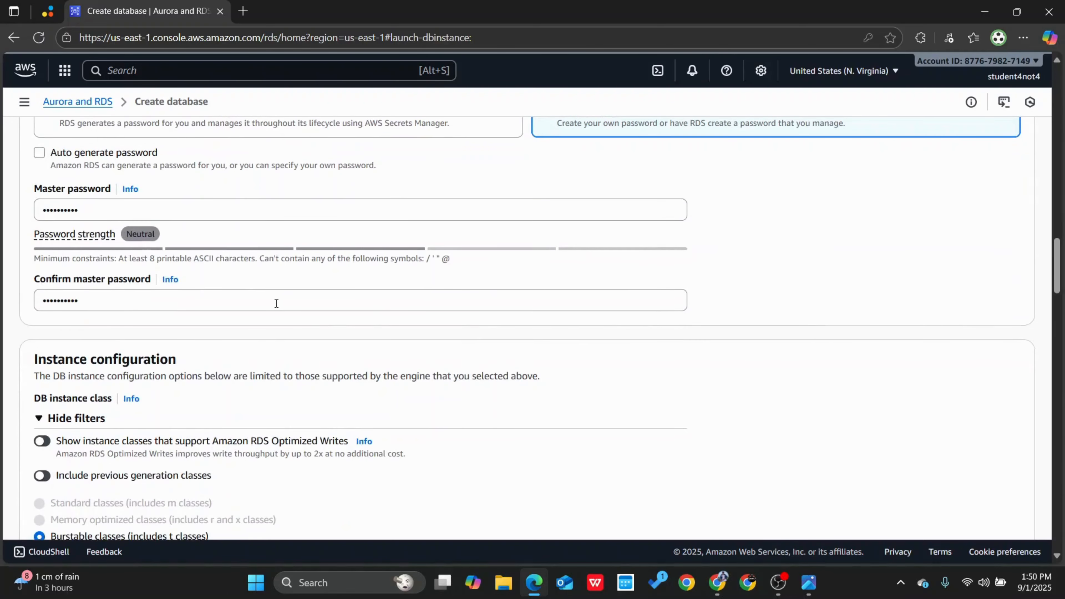
scroll(275, 301, down, 5)
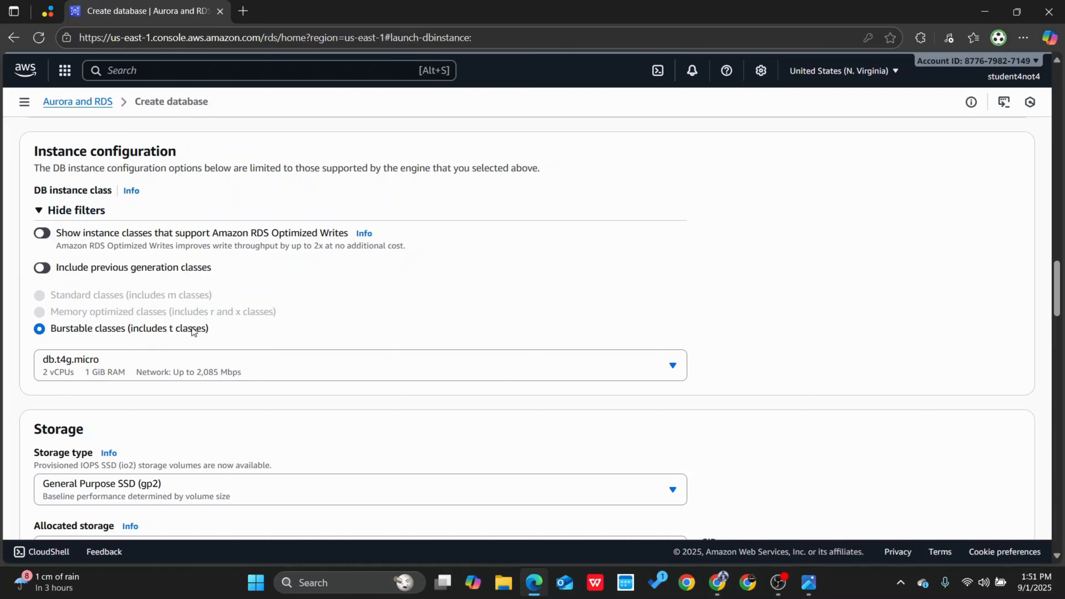
click(190, 374)
scroll(221, 255, down, 3)
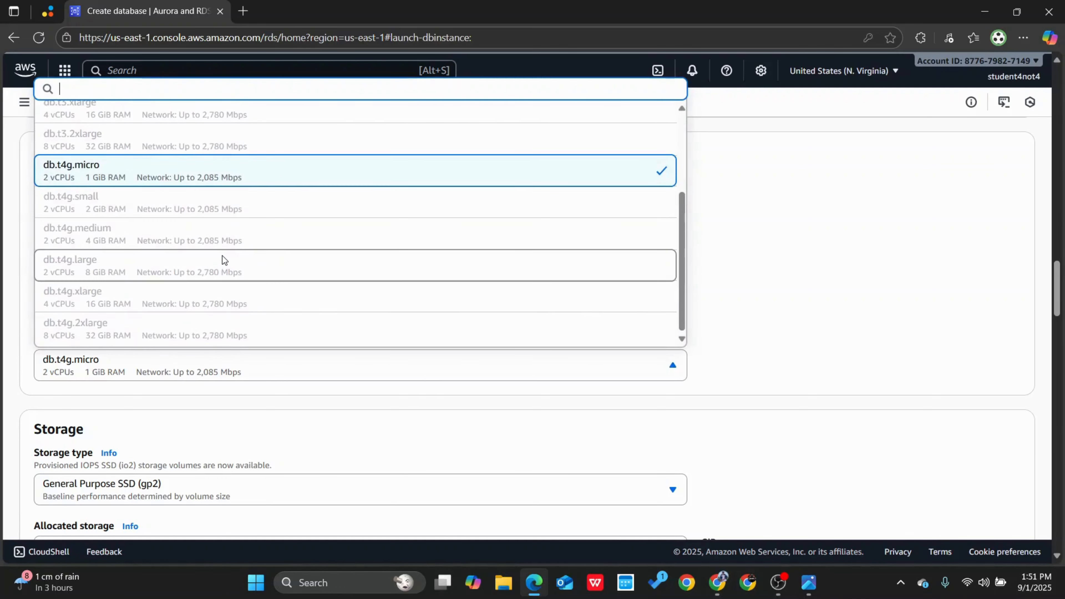
scroll(222, 255, up, 3)
click(262, 312)
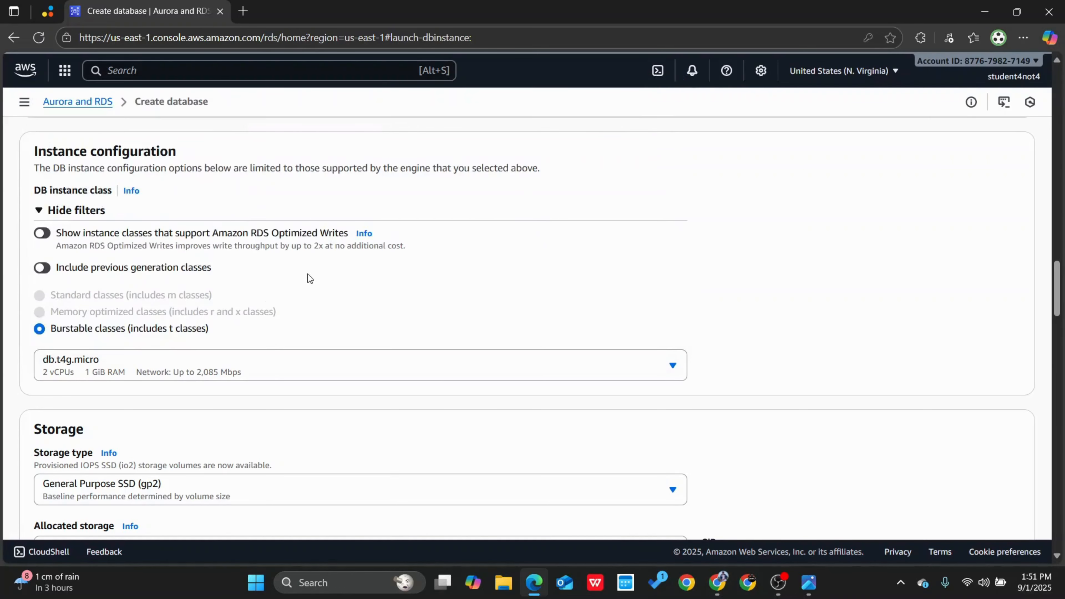
Step: Review the database configuration from the engine options through the settings and credentials to the storage and connectivity sections
scroll(316, 271, up, 2)
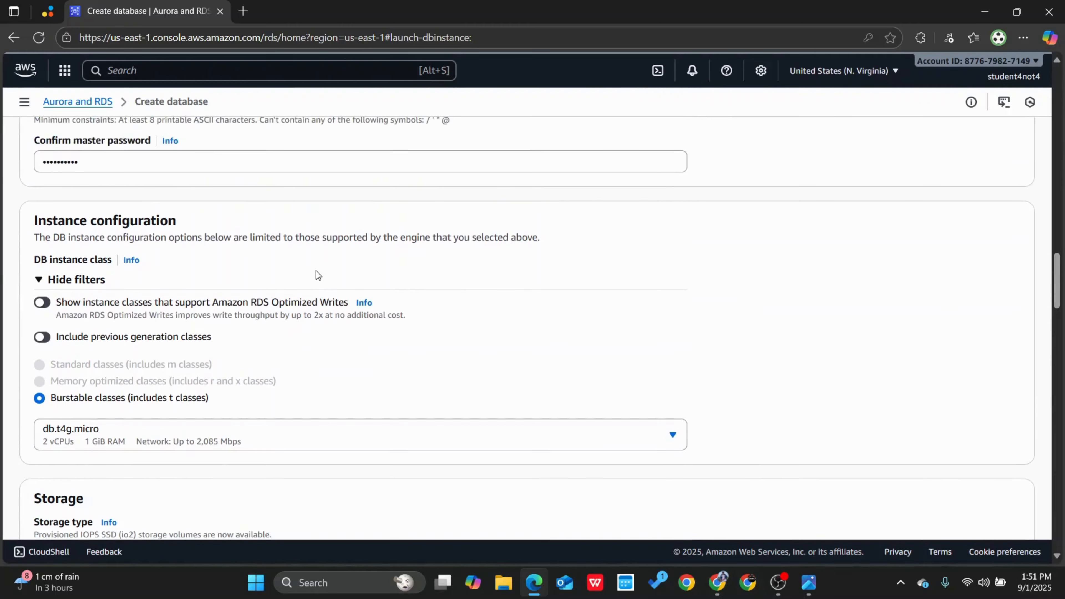
scroll(317, 276, down, 2)
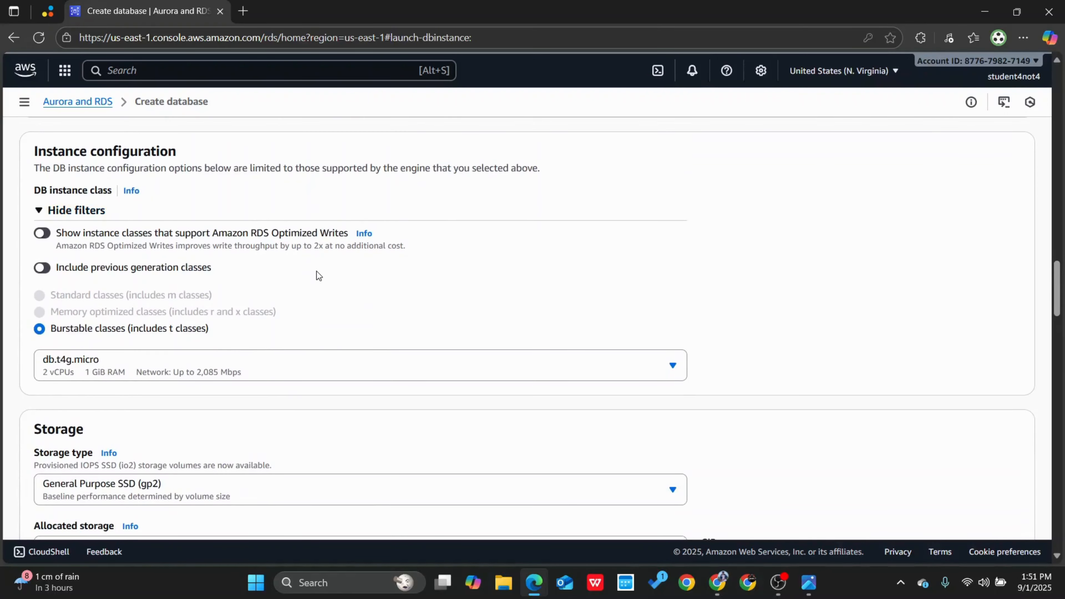
scroll(317, 275, up, 20)
scroll(317, 275, up, 10)
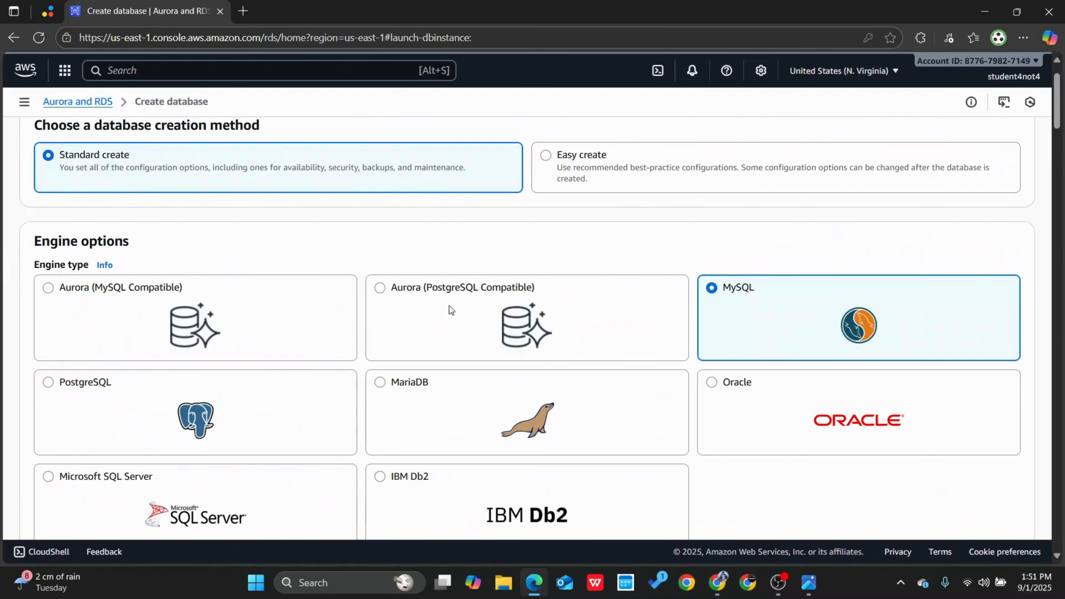
scroll(393, 310, down, 15)
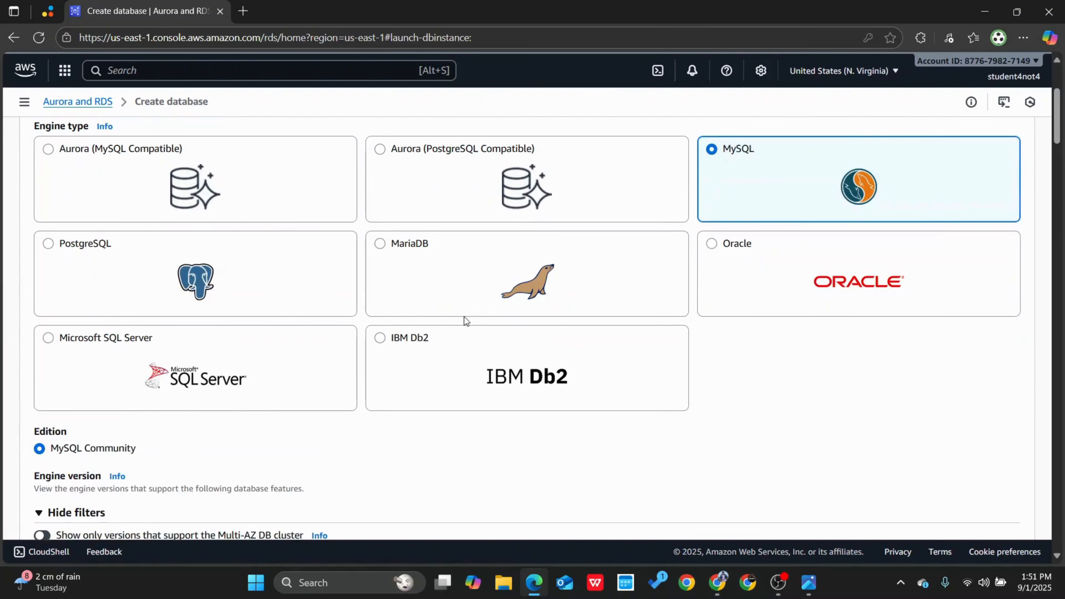
scroll(484, 335, down, 10)
scroll(483, 335, up, 6)
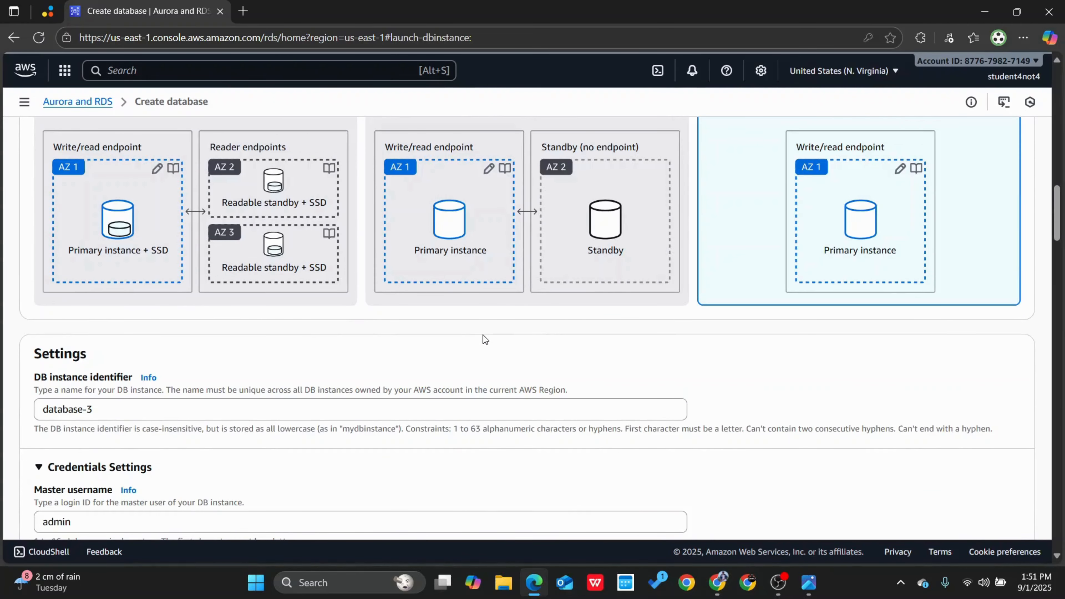
scroll(483, 334, down, 3)
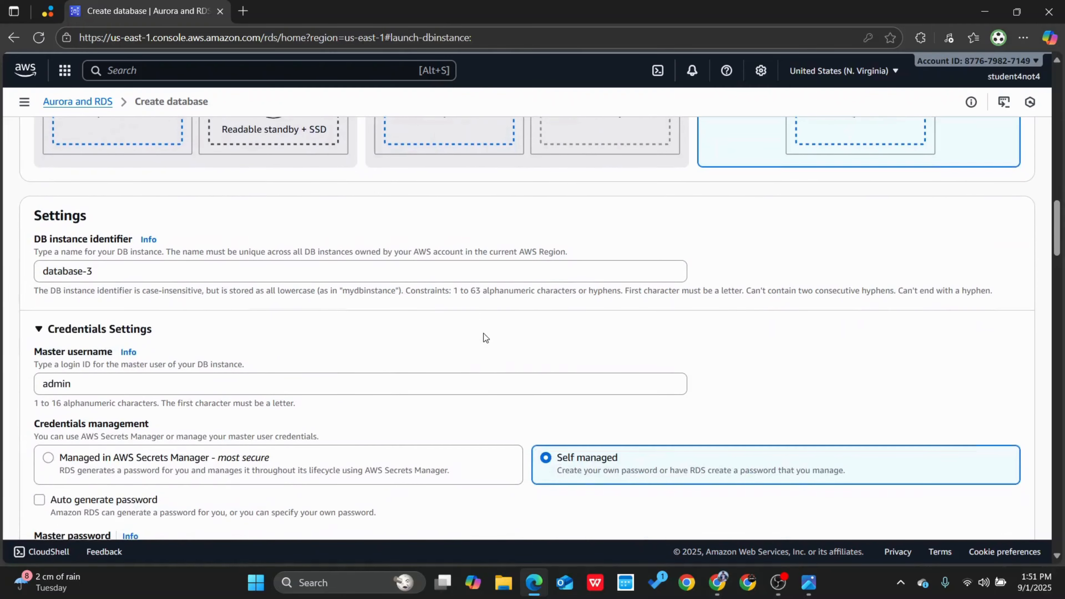
scroll(485, 338, down, 2)
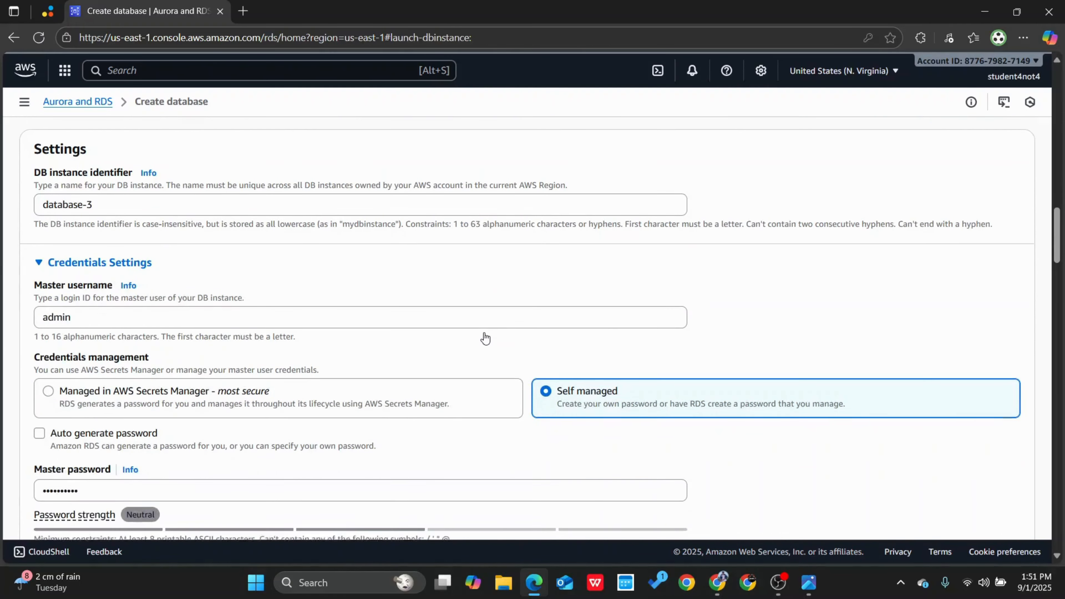
scroll(369, 319, down, 5)
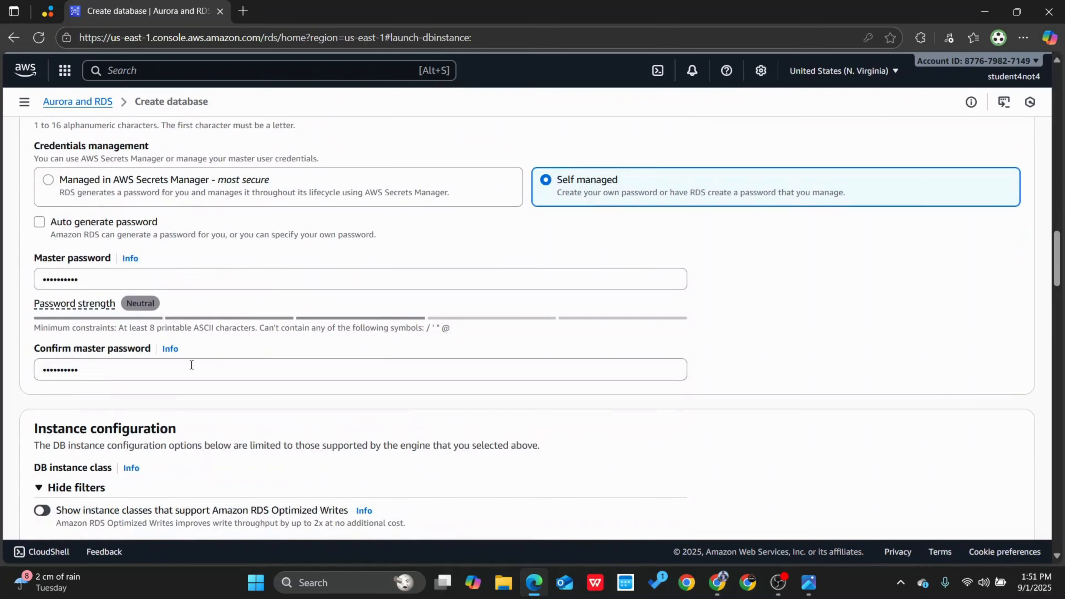
scroll(192, 356, down, 10)
scroll(171, 260, down, 5)
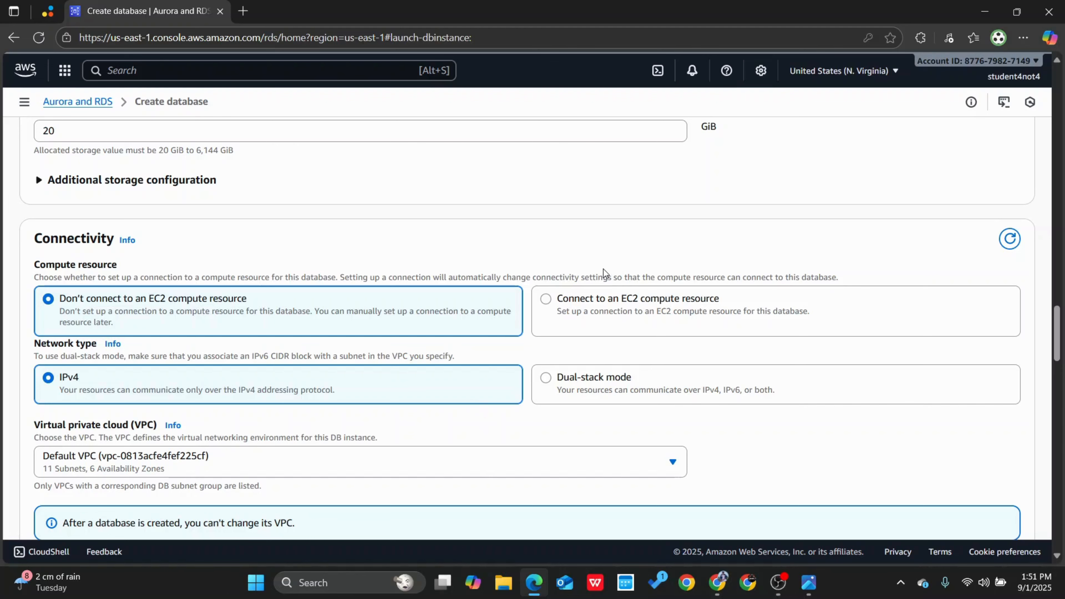
scroll(603, 270, down, 5)
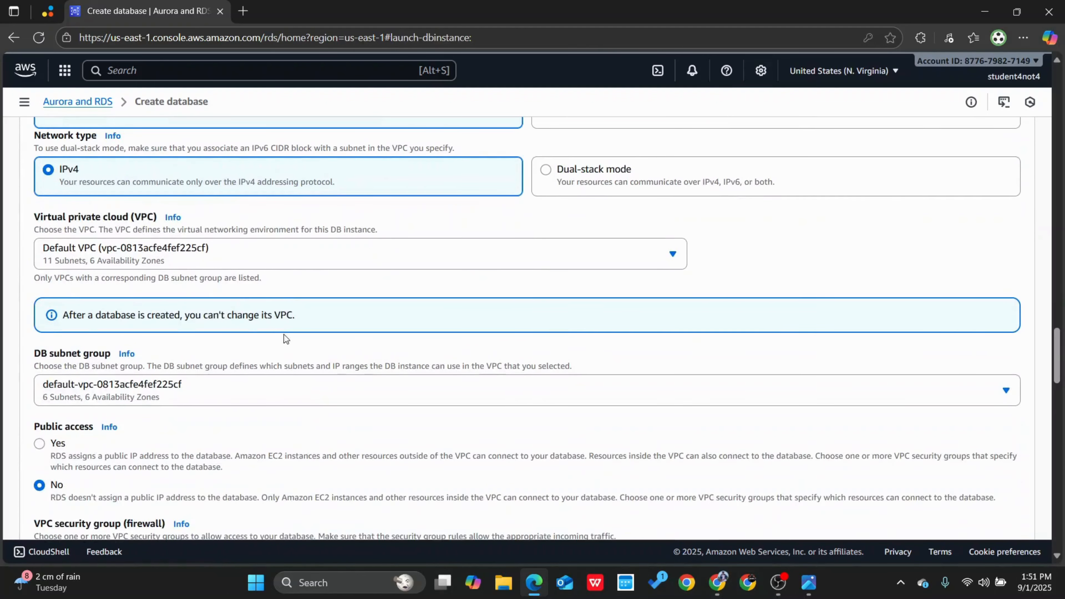
Step: Enable public access for the database in the connectivity settings
scroll(283, 334, down, 2)
scroll(351, 340, down, 2)
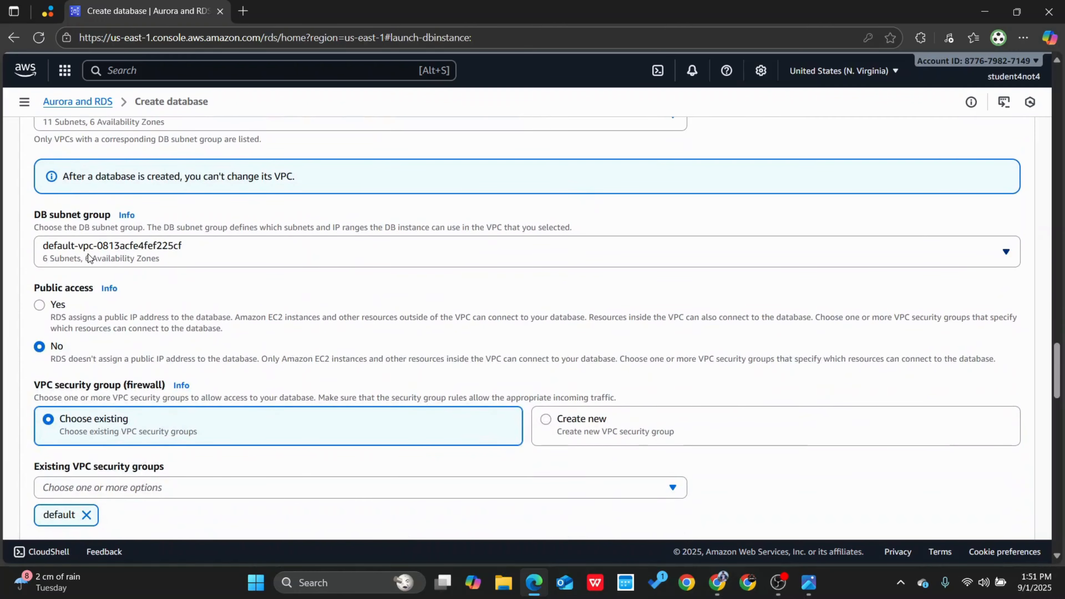
click(40, 305)
scroll(235, 312, down, 2)
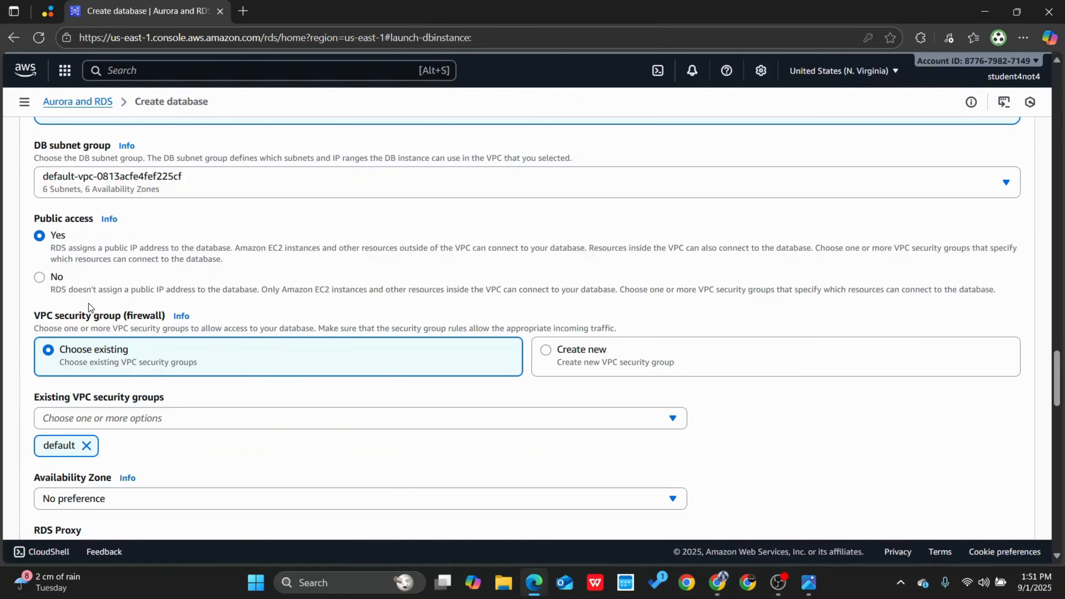
Step: Choose to create a new VPC security group and name it beginners-lab-sg-db
scroll(191, 274, down, 4)
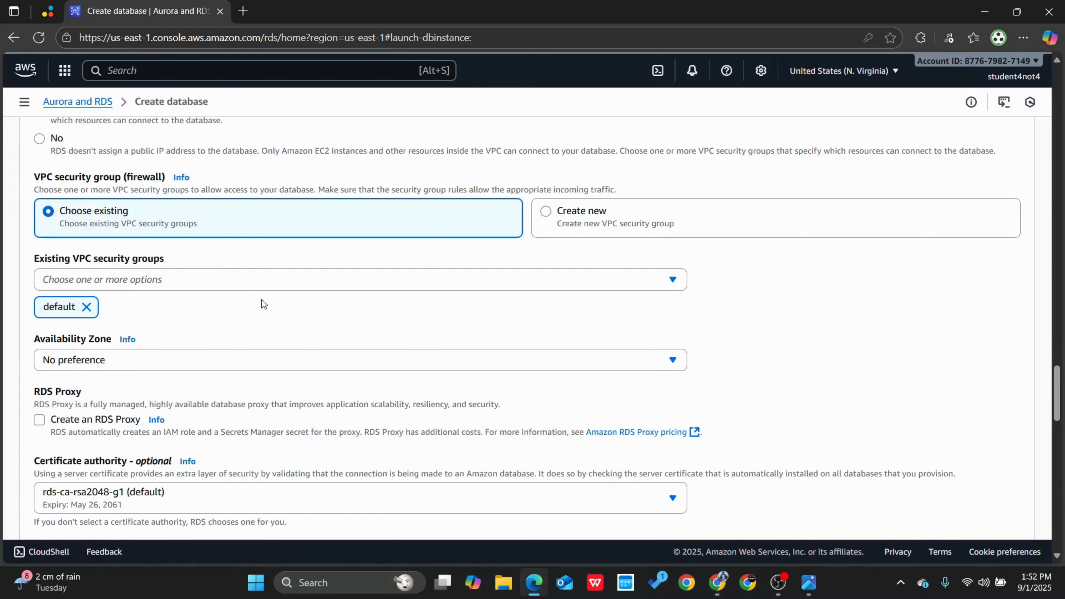
click(172, 285)
click(173, 285)
click(612, 212)
click(266, 276)
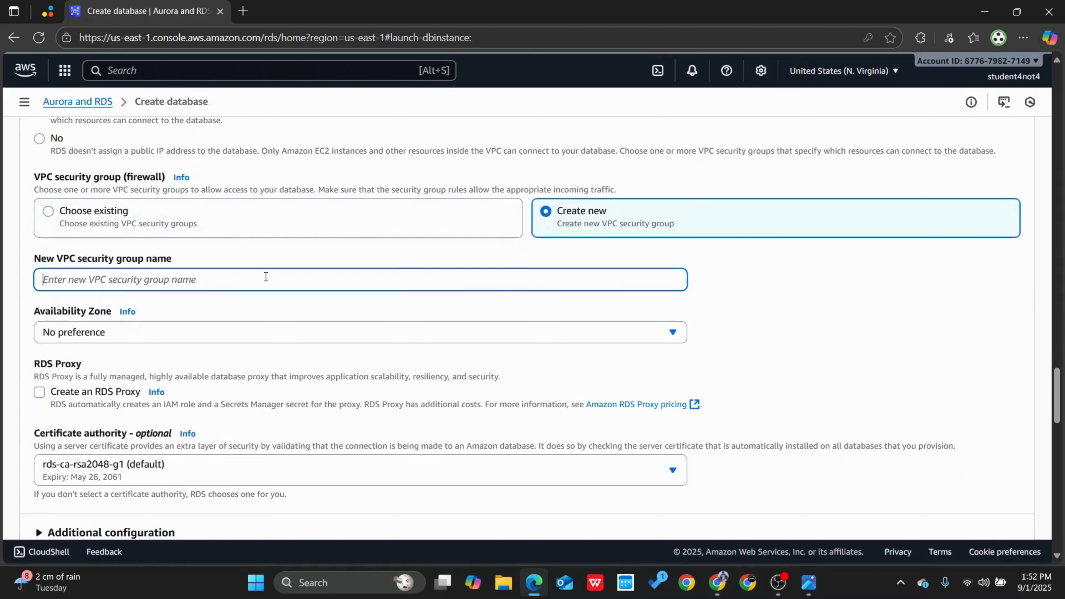
text(begi)
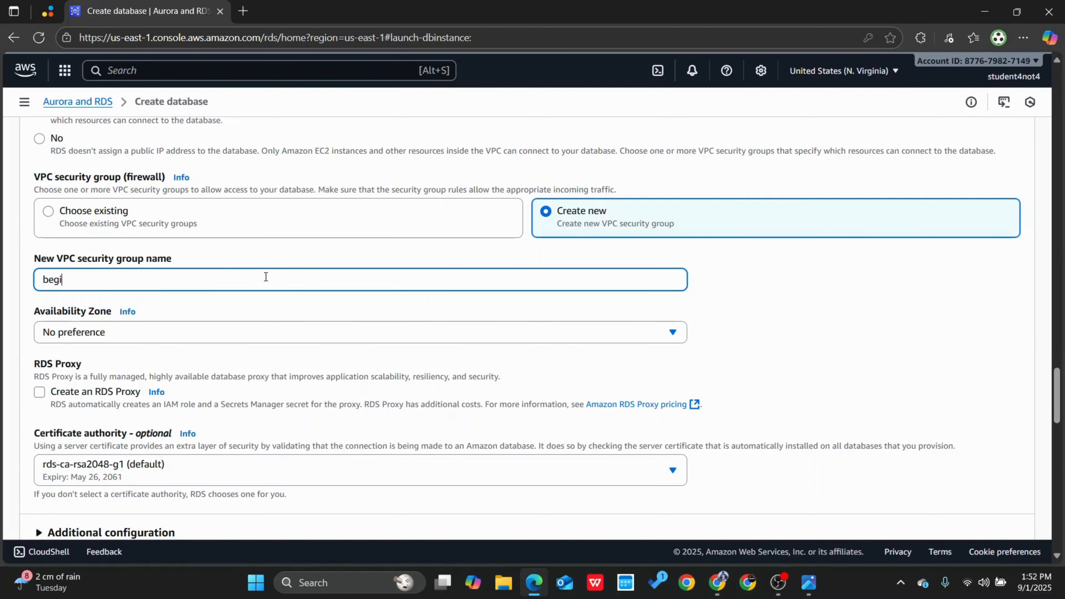
text(nners-lab-)
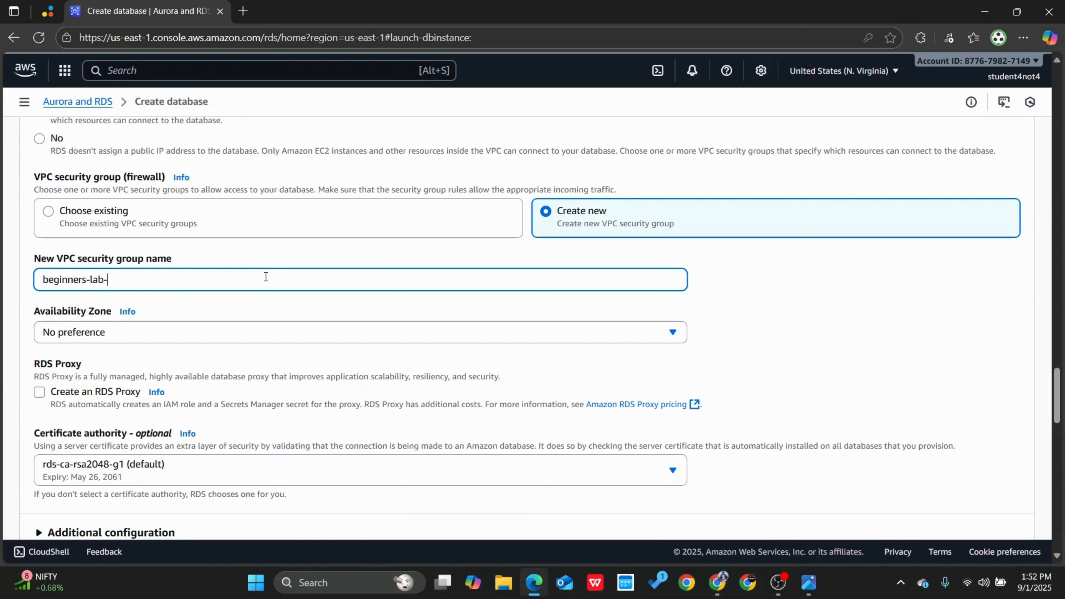
text(sg-db)
Step: Review the Availability Zone, RDS Proxy, certificate authority, tags, database authentication and monitoring settings of the new database
scroll(268, 290, down, 2)
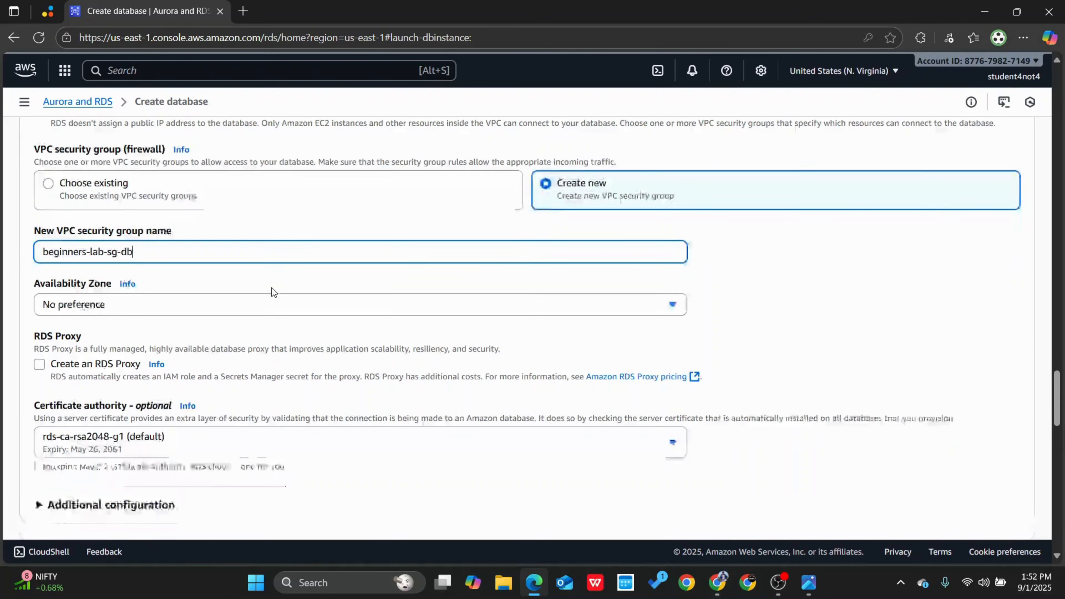
scroll(303, 292, down, 2)
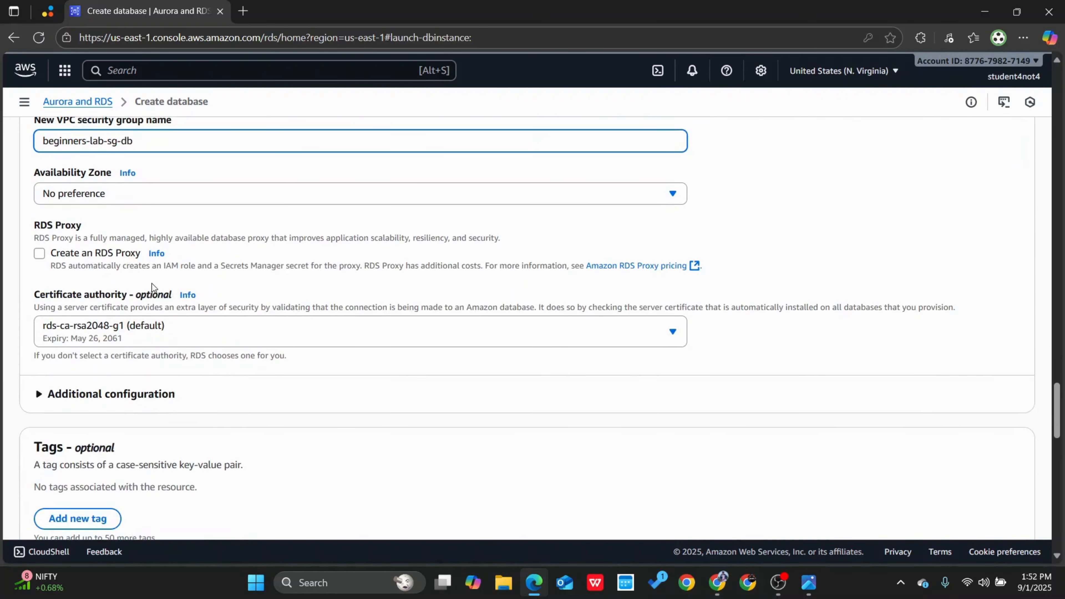
scroll(236, 453, down, 1)
scroll(236, 453, down, 9)
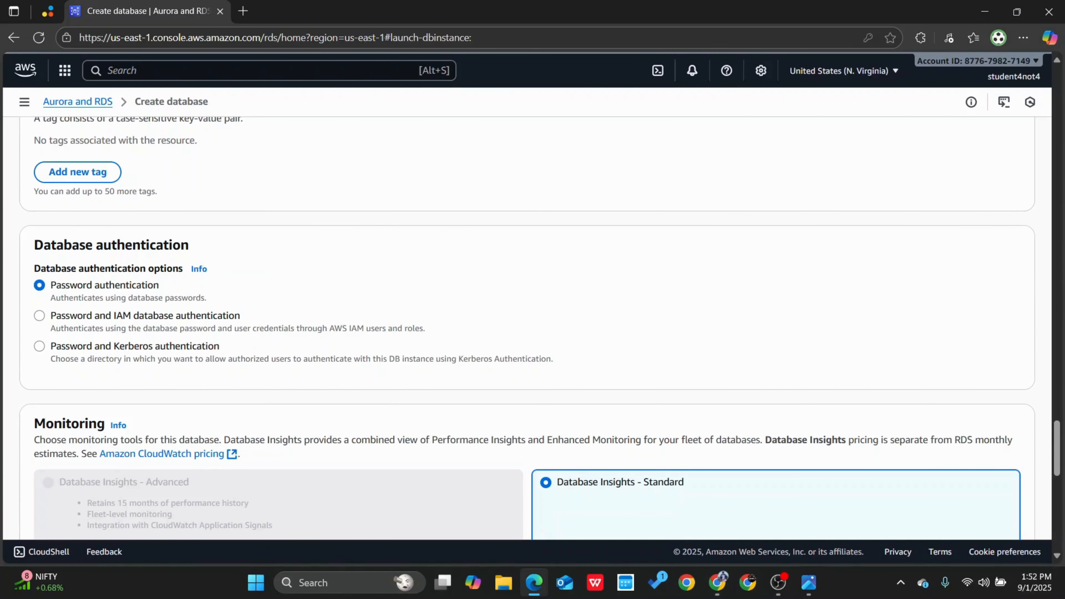
scroll(243, 256, down, 2)
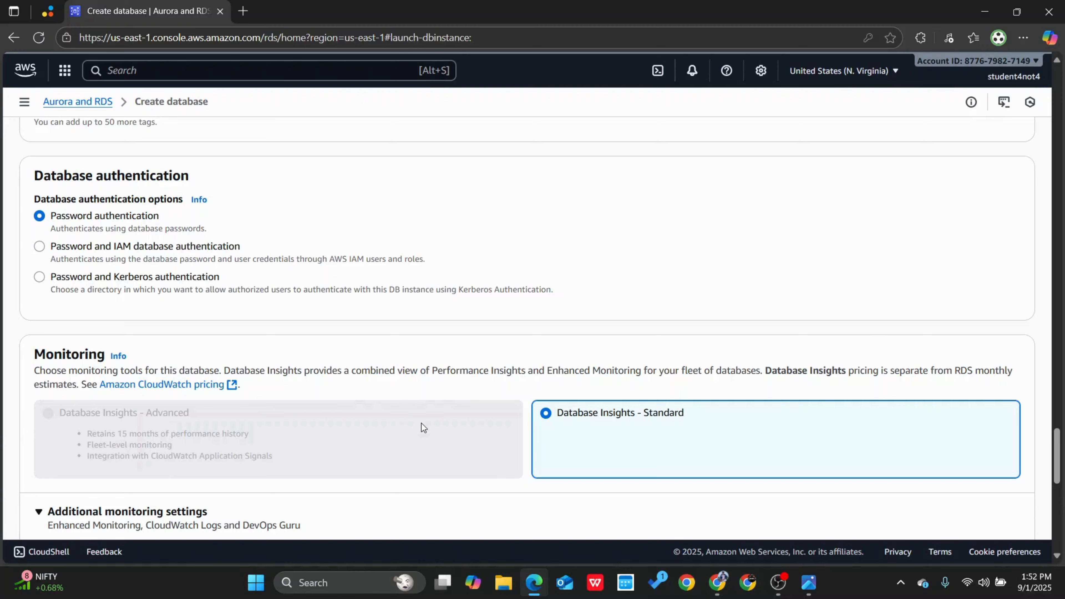
scroll(421, 422, up, 2)
scroll(420, 423, up, 2)
scroll(423, 422, down, 2)
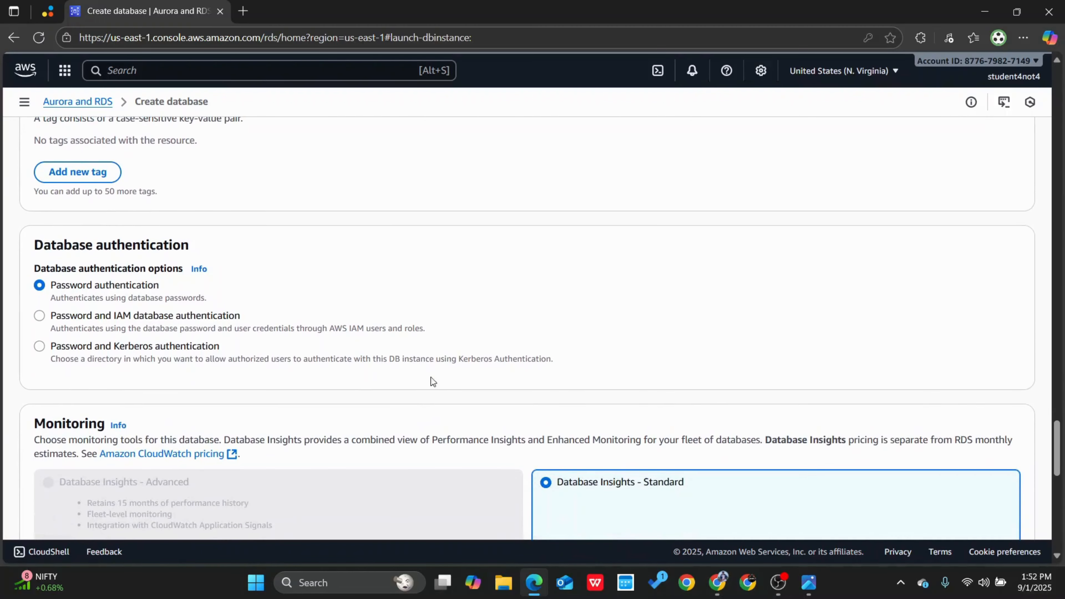
Step: Create the database with the chosen configuration and decline the browser's offer to update the saved password
scroll(424, 435, down, 15)
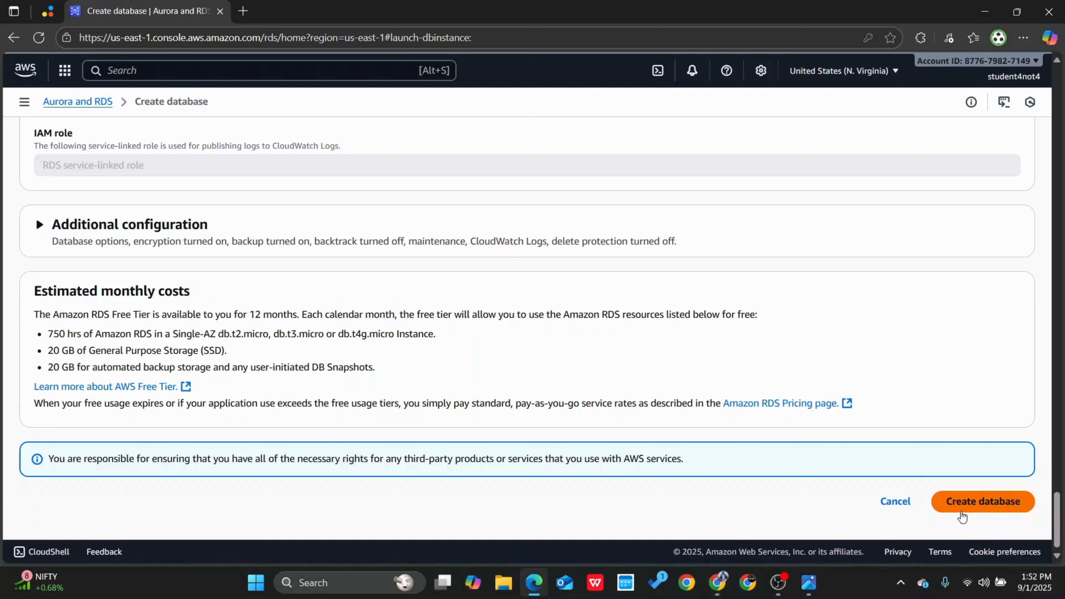
click(962, 516)
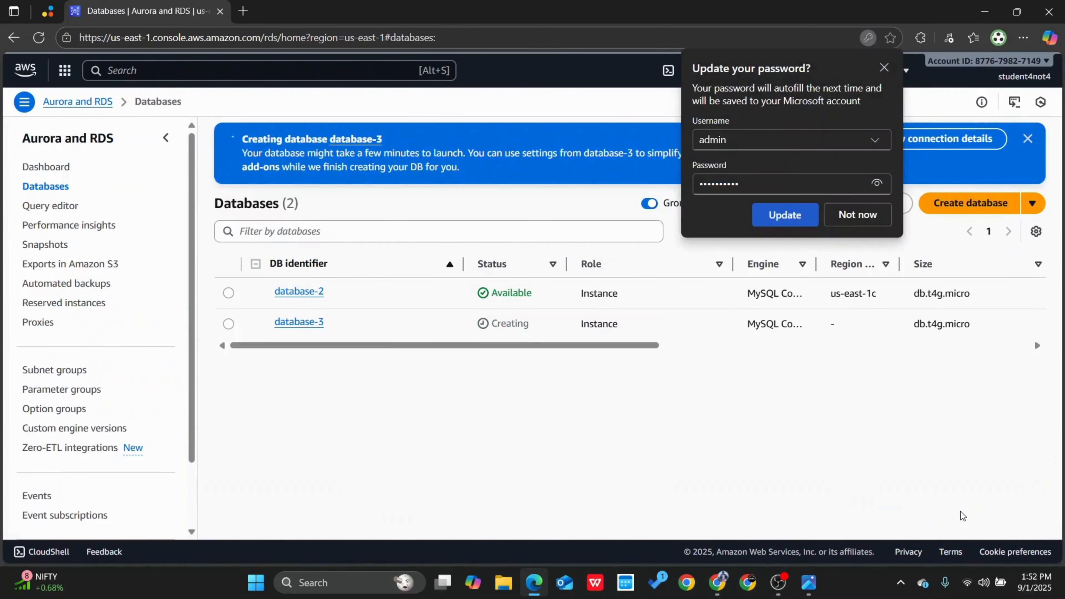
click(858, 213)
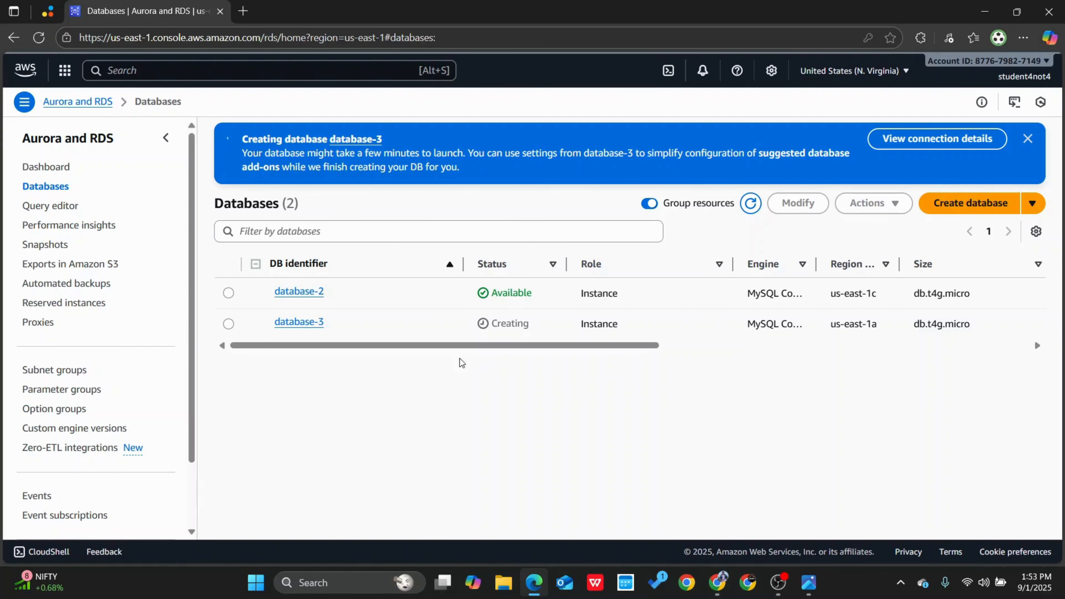
Step: Open the details of database-3 and follow the beginners-lab-sg-db link in its security group rules
click(299, 322)
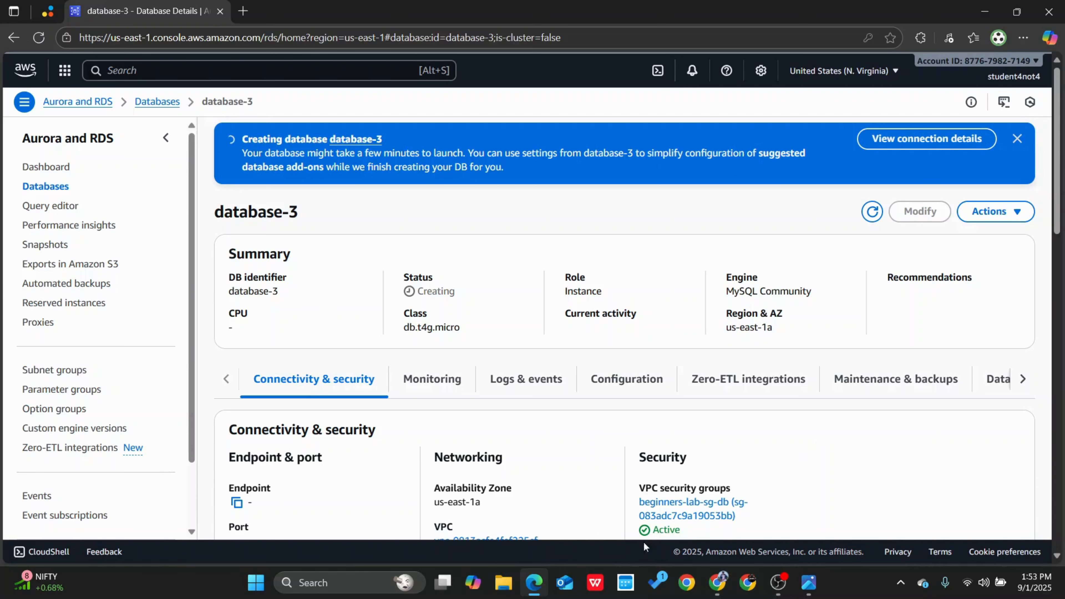
scroll(756, 473, down, 1)
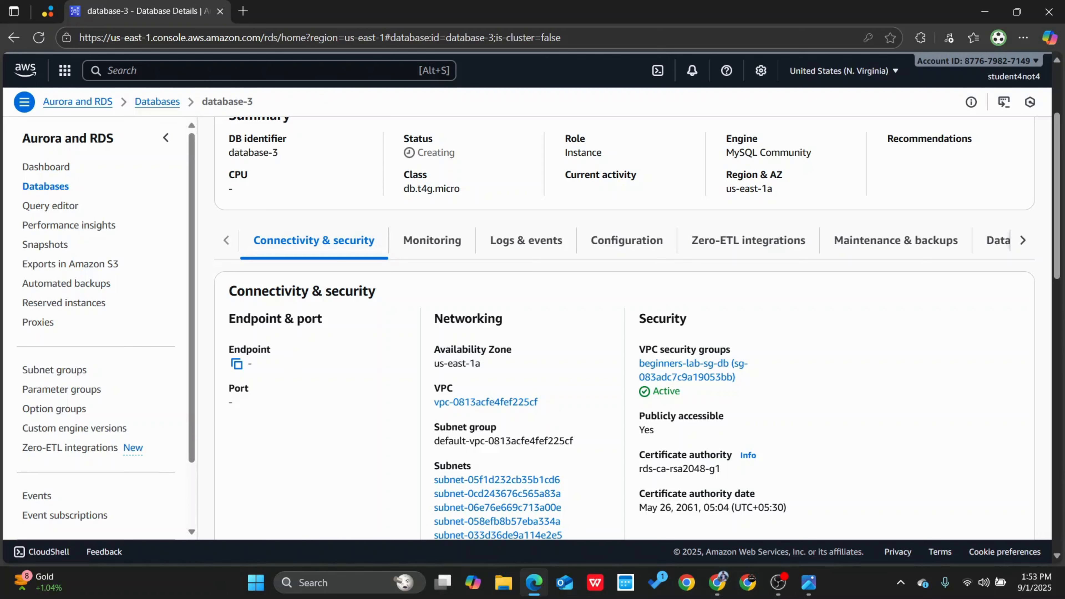
scroll(422, 349, down, 10)
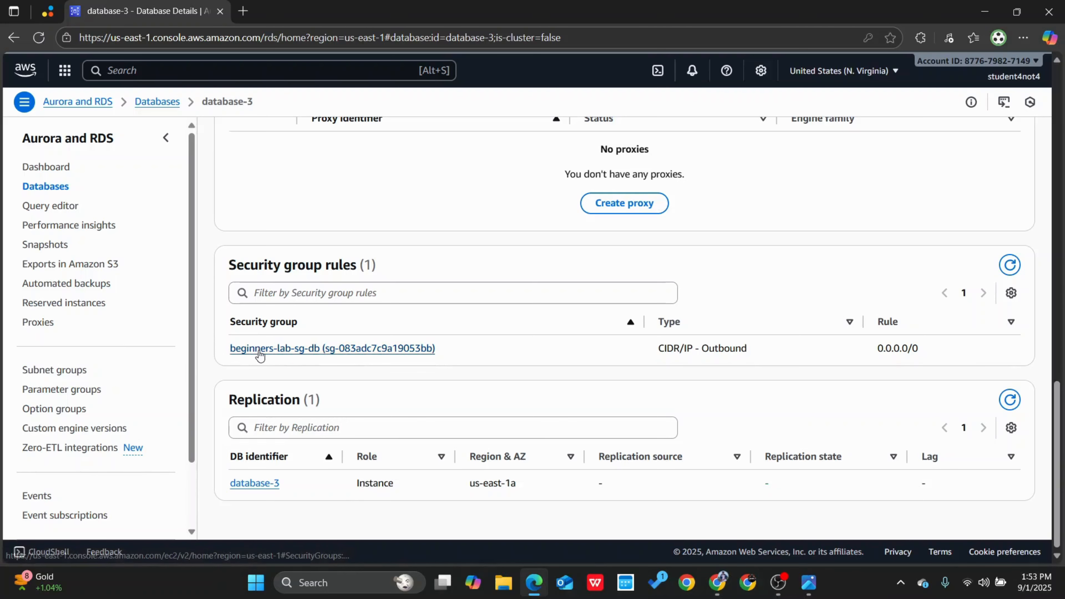
click(258, 349)
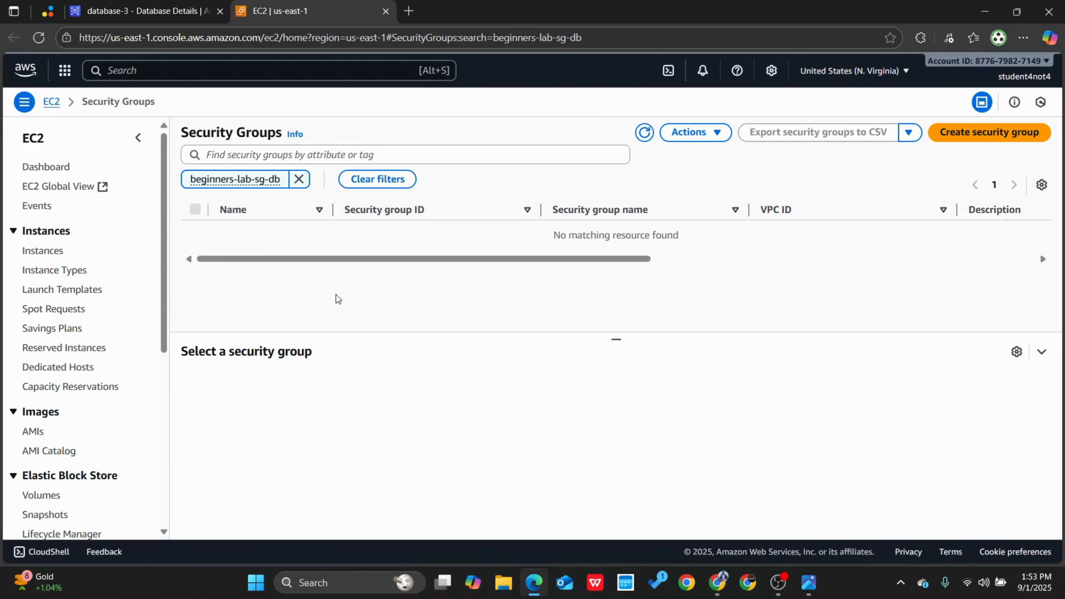
Step: Open the beginners-lab-sg-db security group and start editing its inbound rules
click(385, 232)
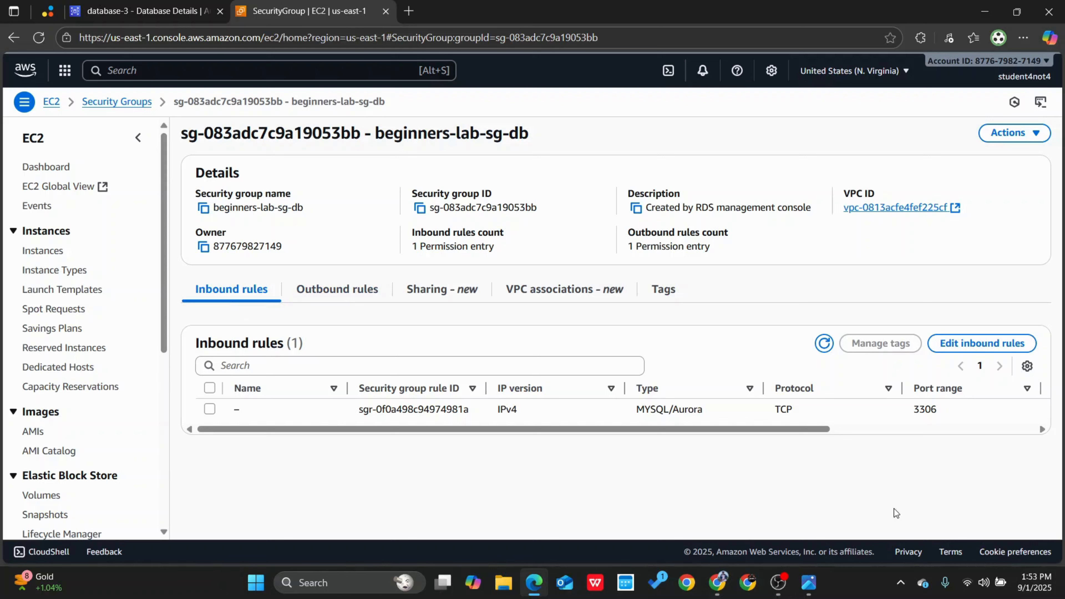
drag(704, 430, 642, 435)
click(972, 347)
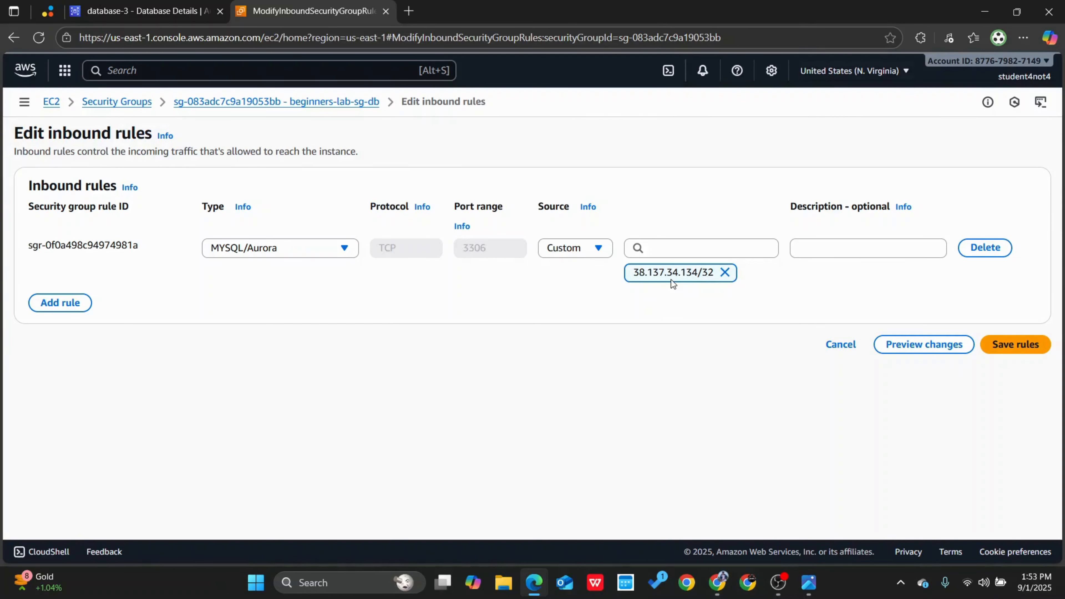
Step: Search the web for "what is my ip", check the public IPv4 address on whatismyipaddress.com, and return to the inbound rules
click(409, 11)
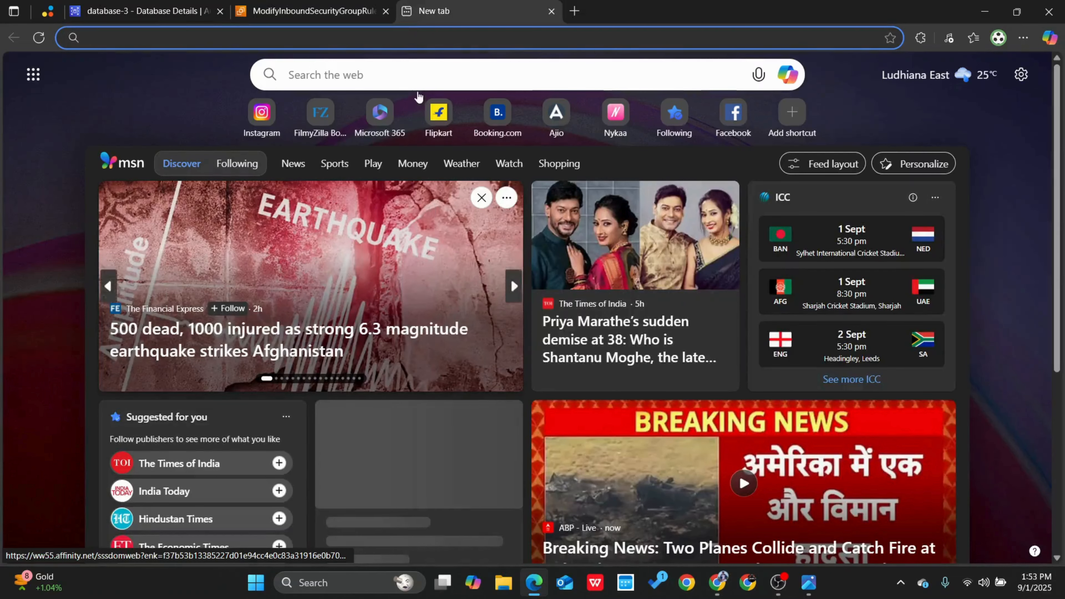
click(420, 74)
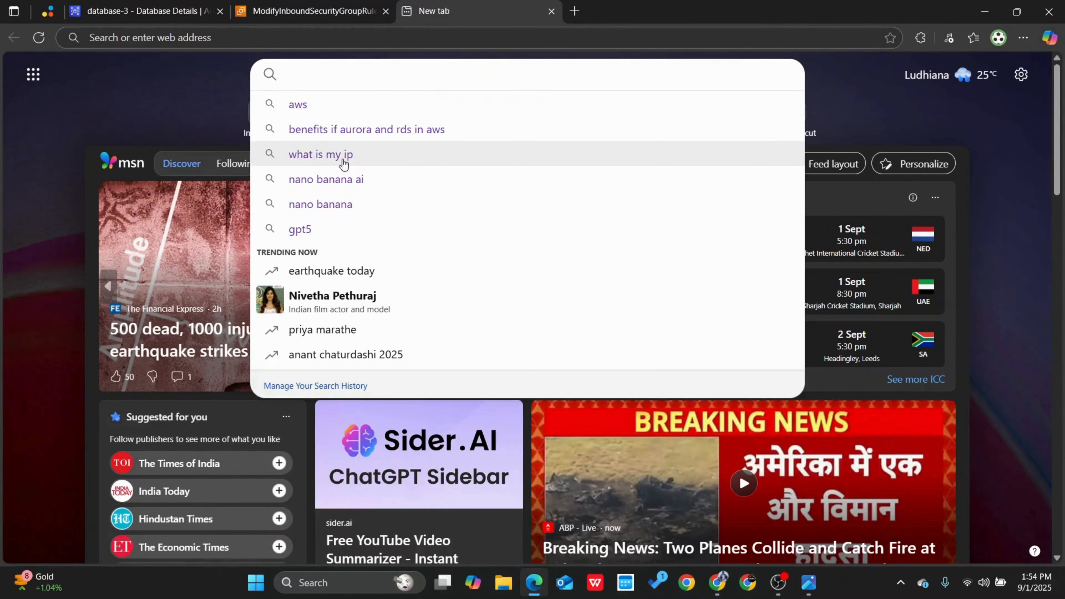
click(339, 156)
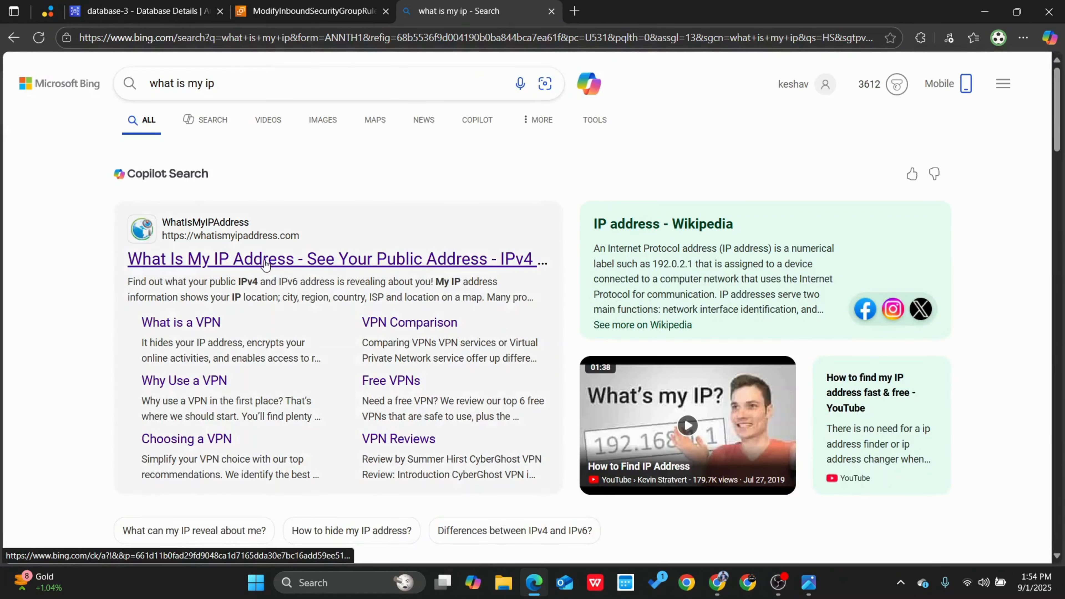
click(251, 262)
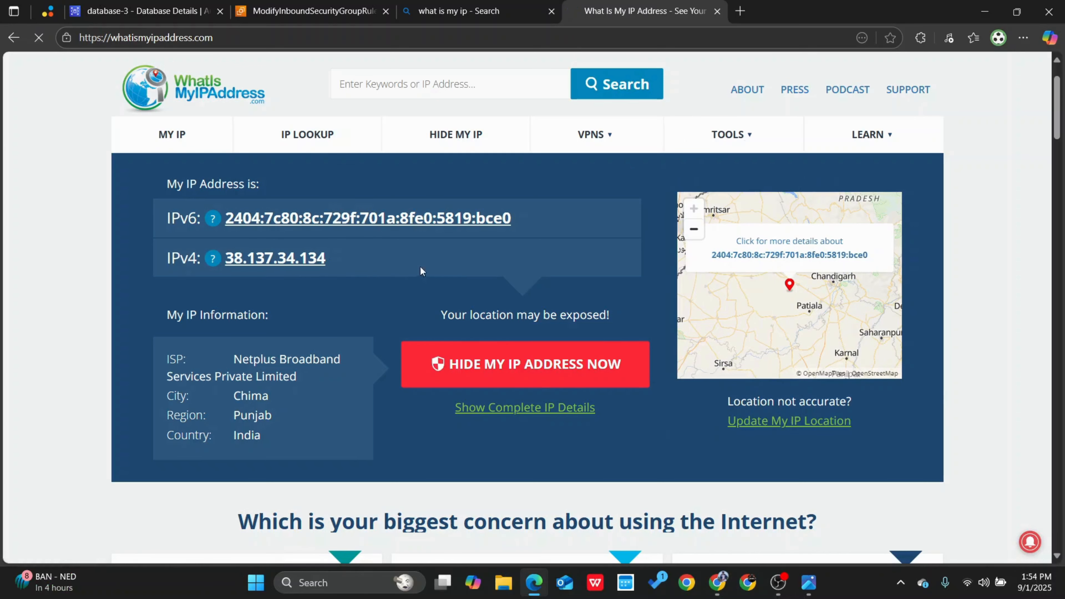
click(463, 10)
click(312, 10)
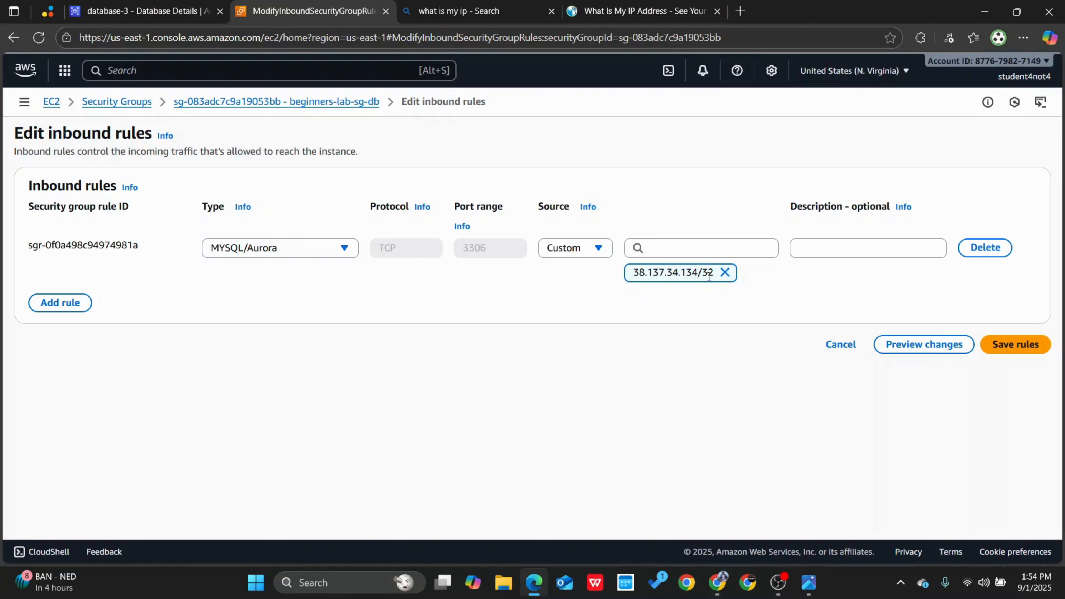
Step: Set the description of the MYSQL/Aurora inbound rule to "its fine"
click(827, 248)
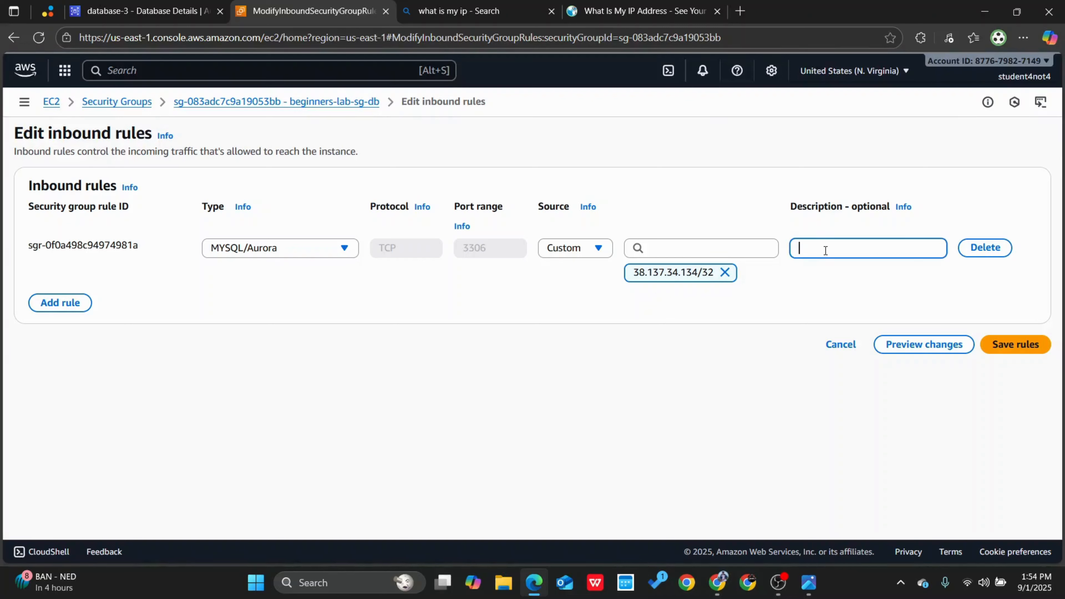
text(its fine)
click(69, 301)
click(74, 336)
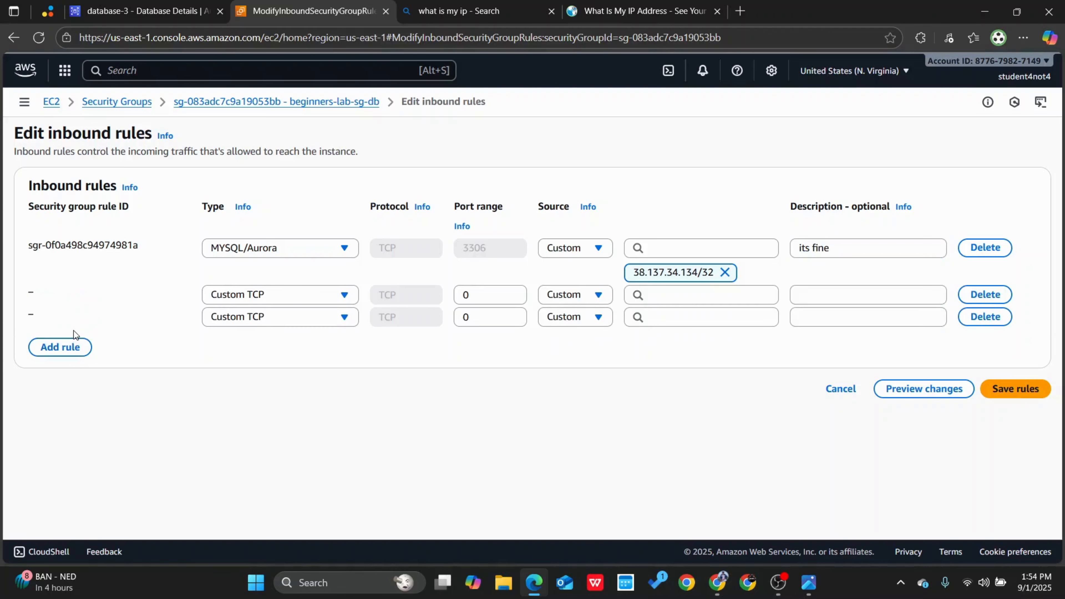
click(982, 314)
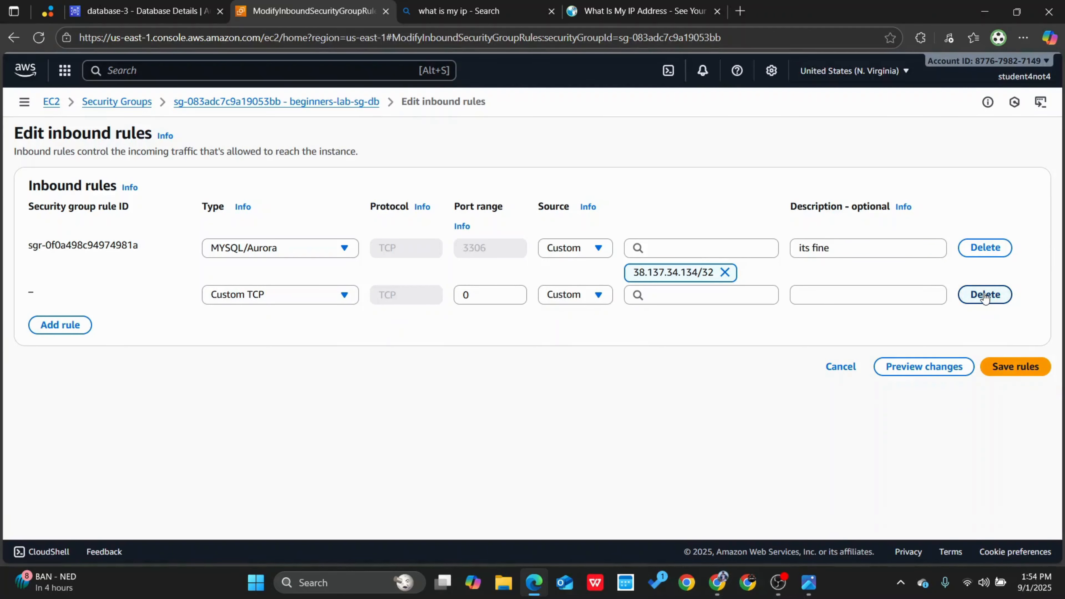
click(984, 295)
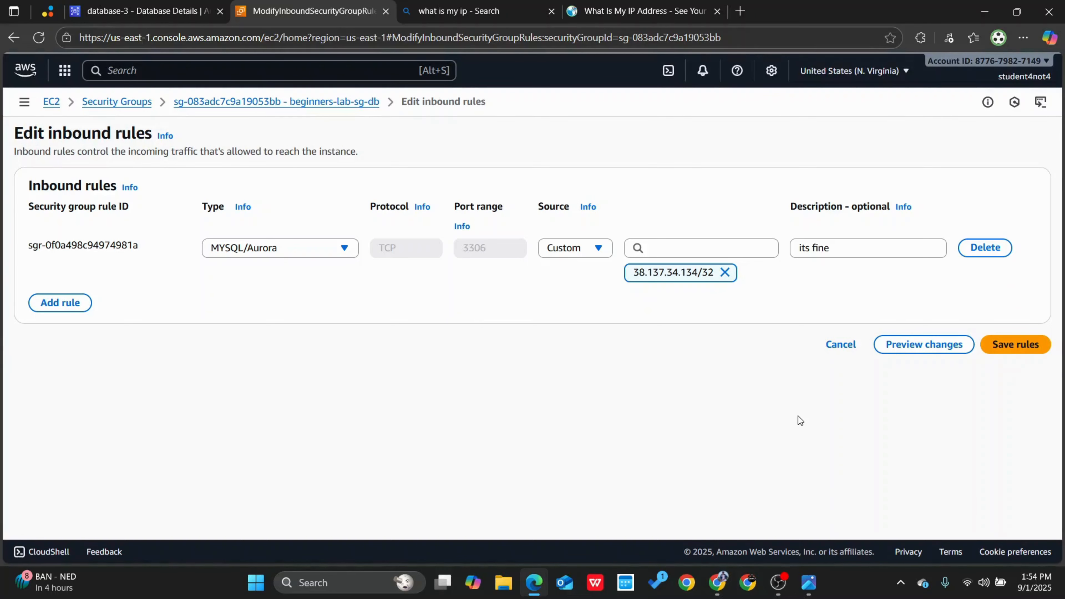
Step: Save the inbound rules, return to the database-3 details and reload the page
click(1023, 348)
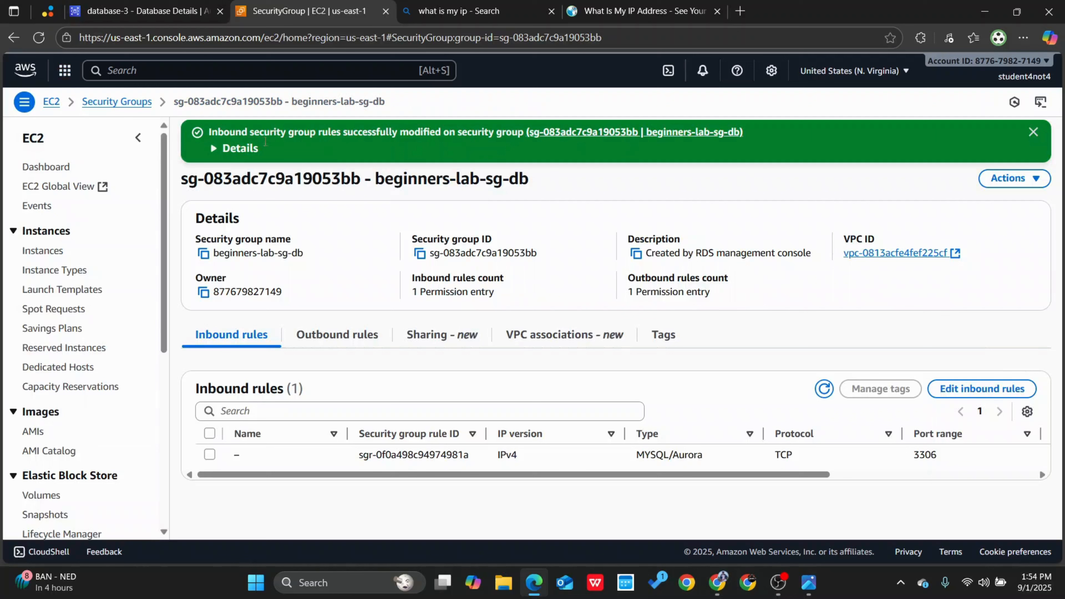
click(163, 6)
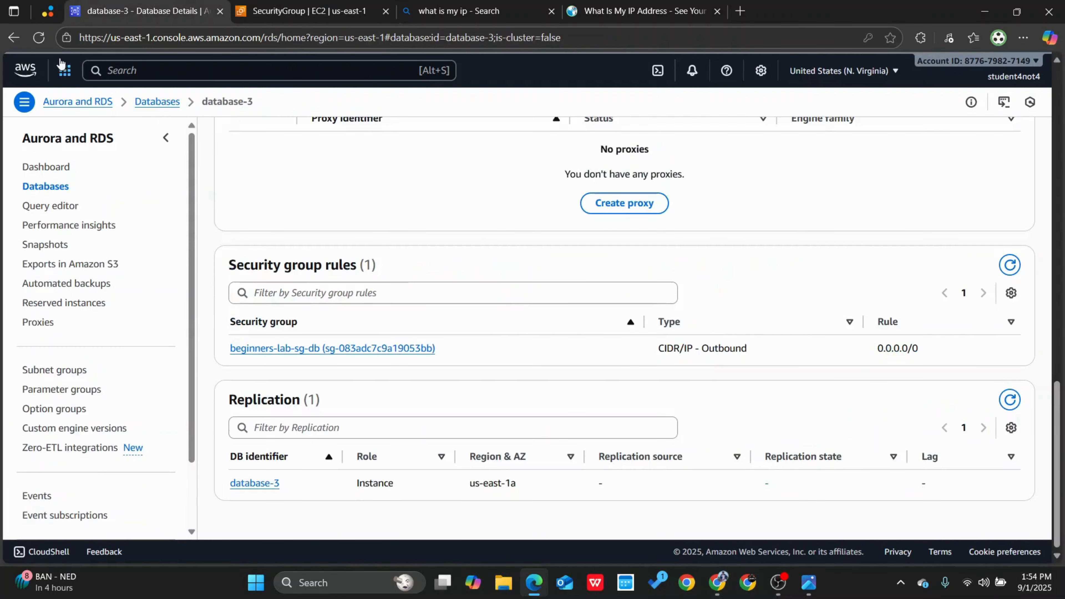
click(38, 38)
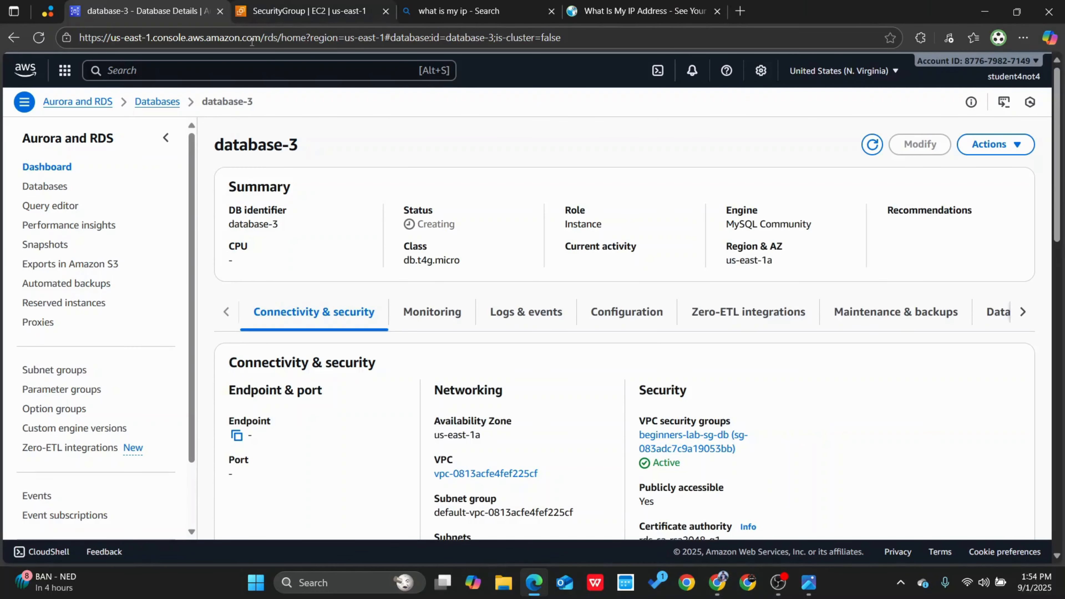
Step: Go back to the databases list, reopen database-3 and view its endpoint and port
click(162, 107)
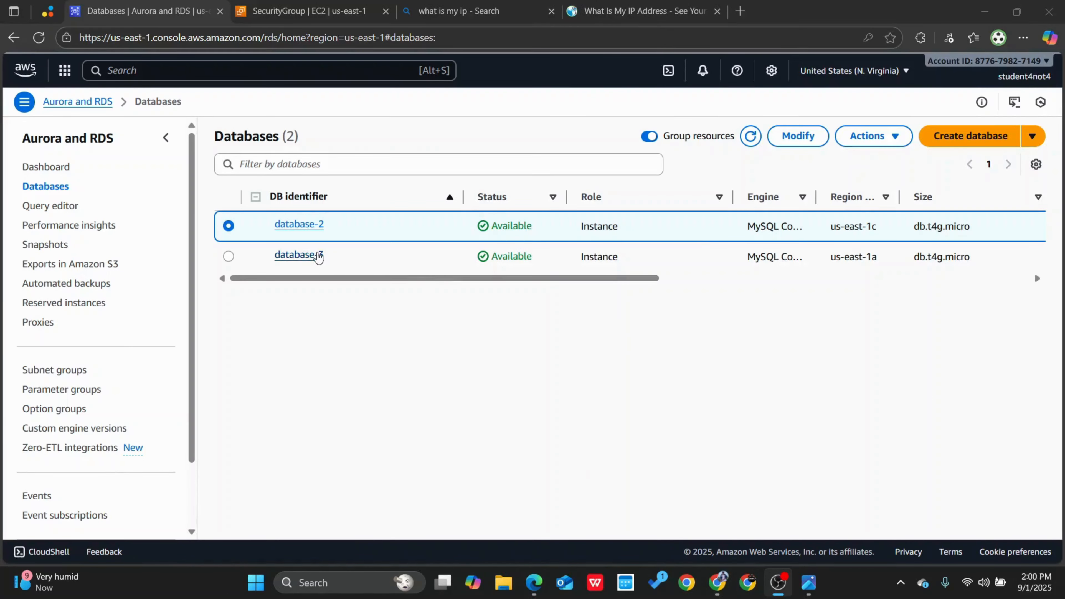
click(319, 256)
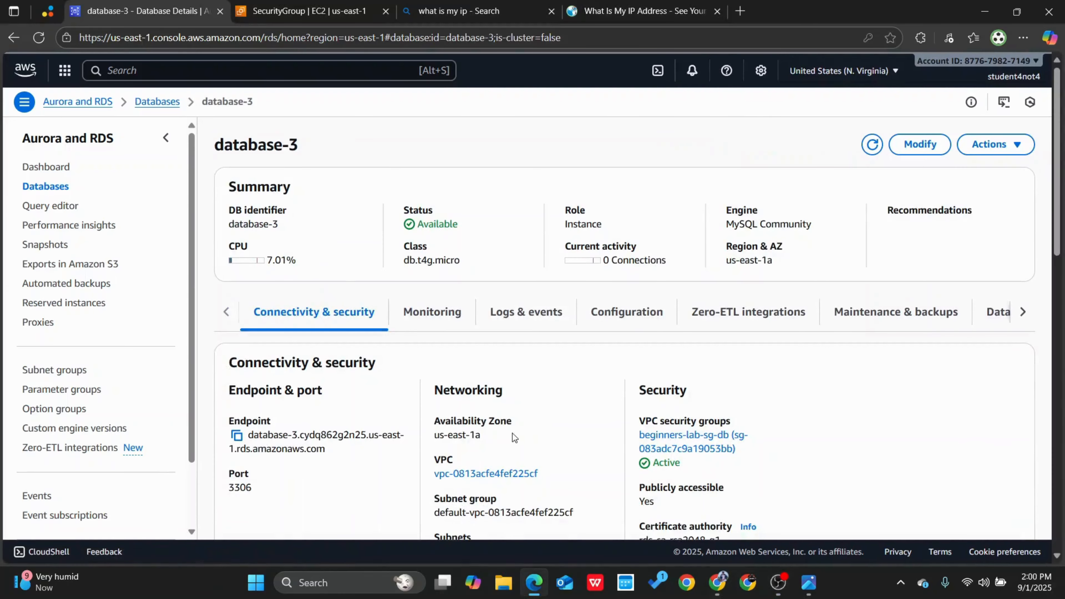
scroll(638, 366, down, 2)
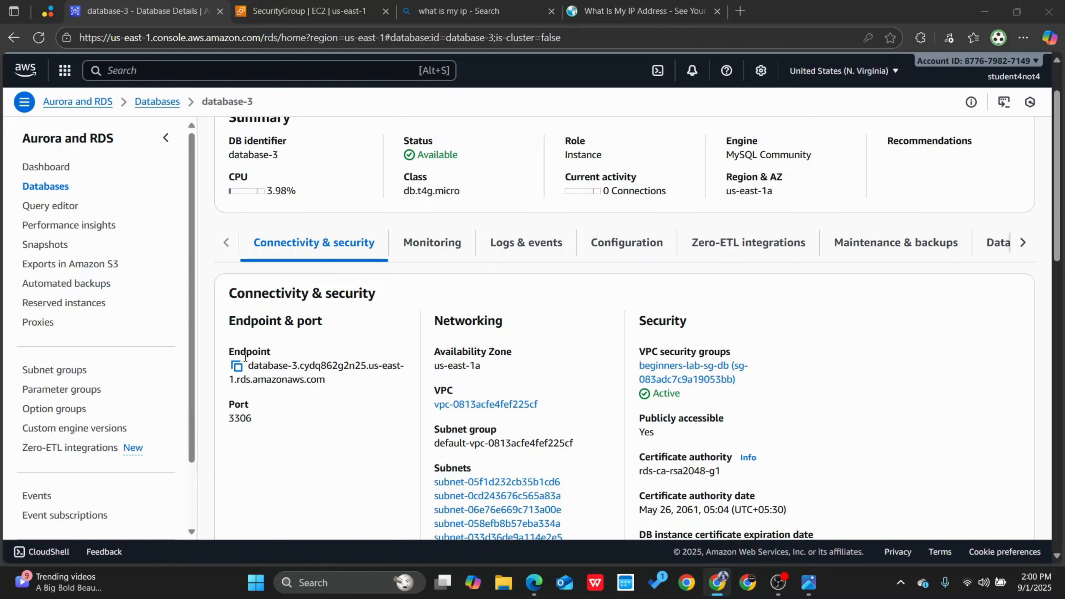
Step: Copy the endpoint address of database-3
scroll(294, 192, up, 2)
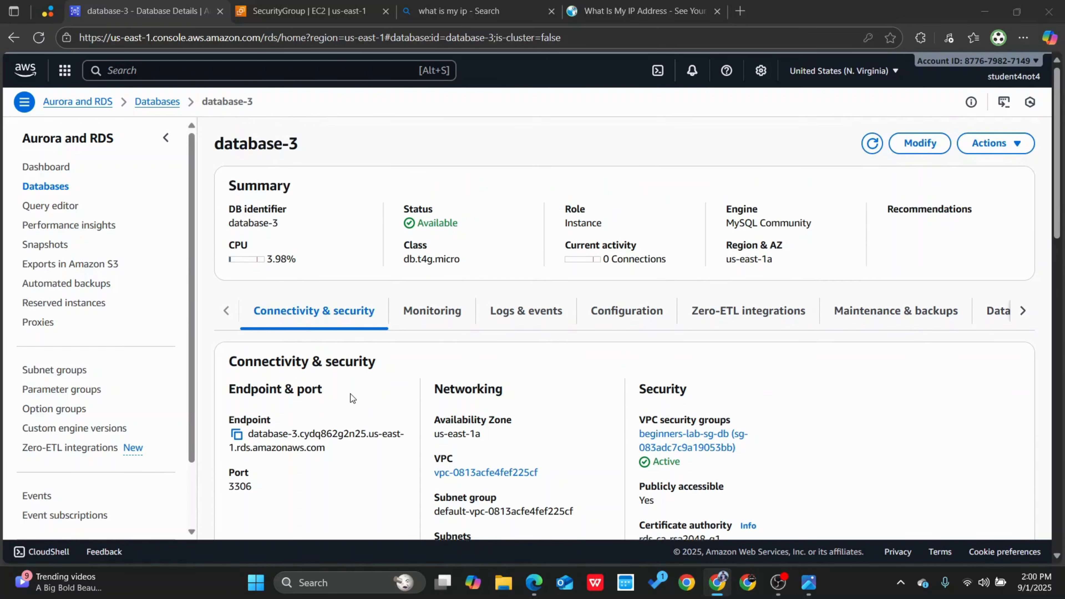
scroll(350, 394, down, 4)
click(237, 296)
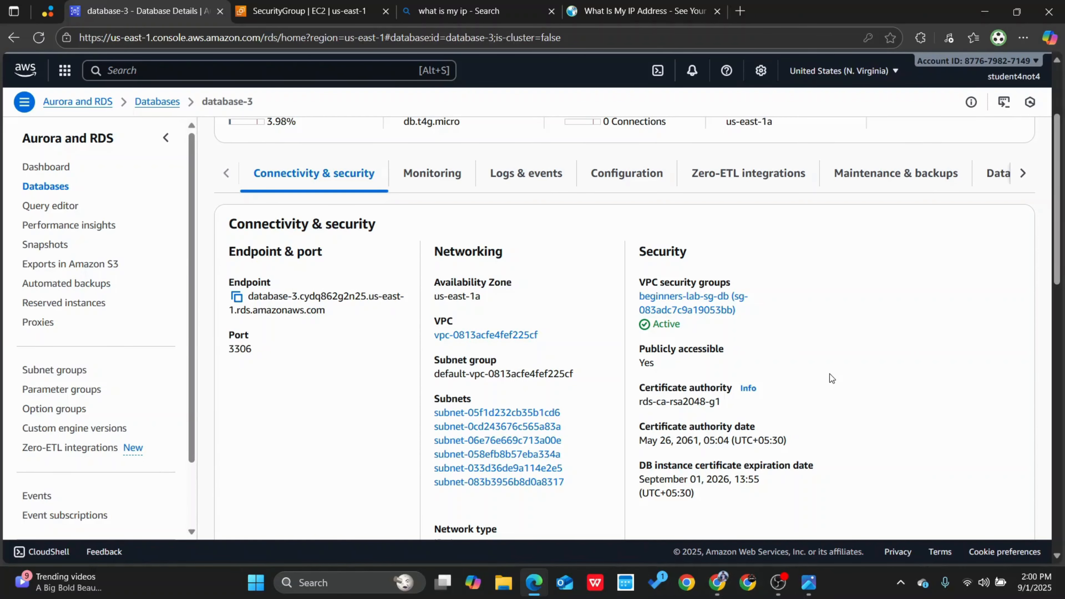
Step: Find and open MySQL Workbench 8.0 CE and maximize its window
click(328, 578)
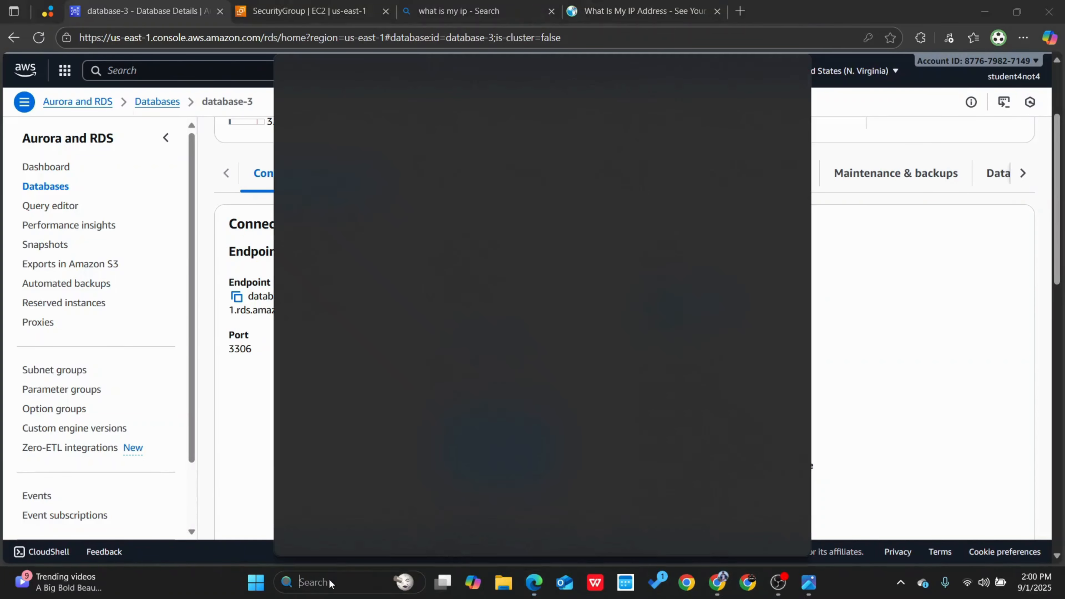
text(work)
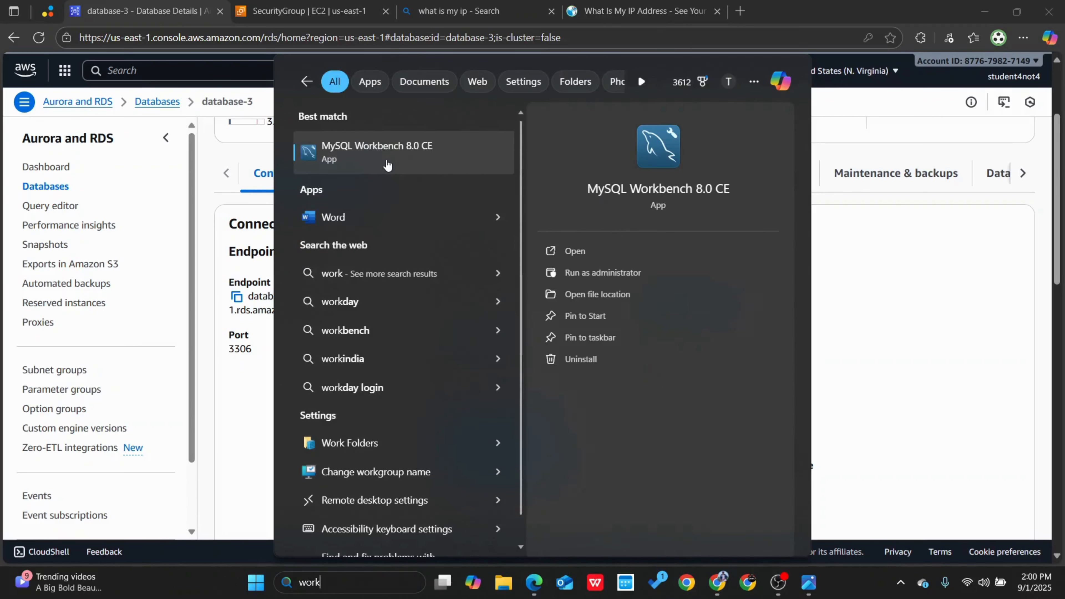
click(388, 162)
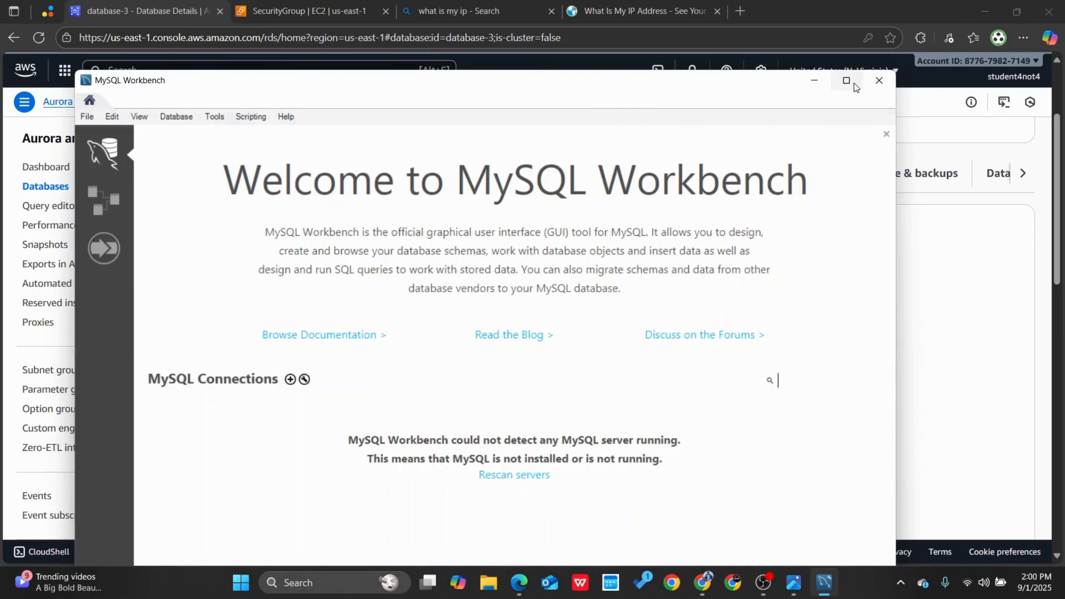
click(853, 84)
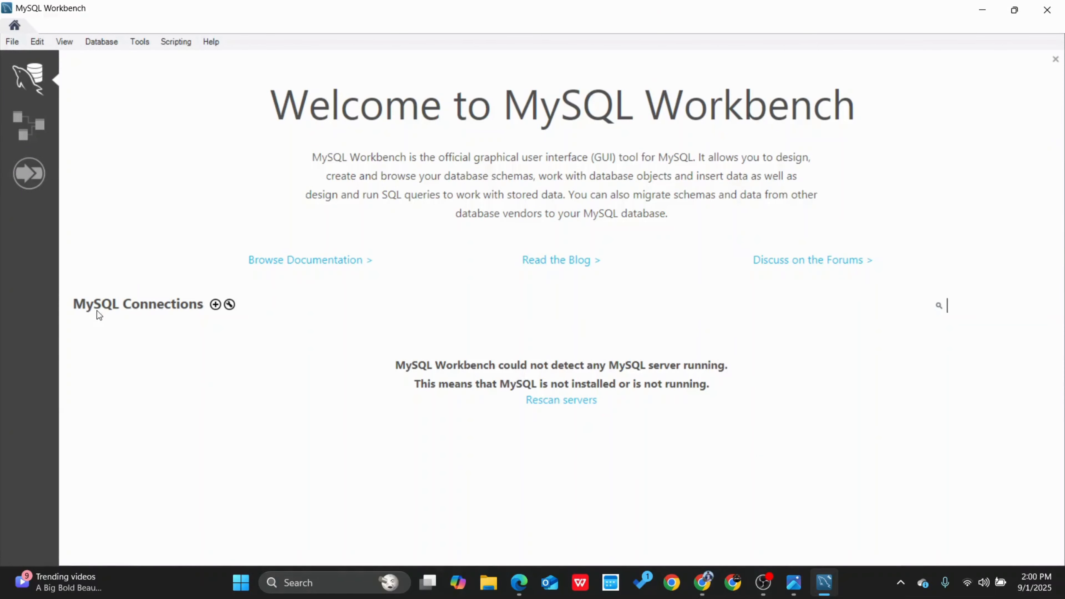
Step: Start a new MySQL connection named "beginners-lab-demo-connection"
click(216, 306)
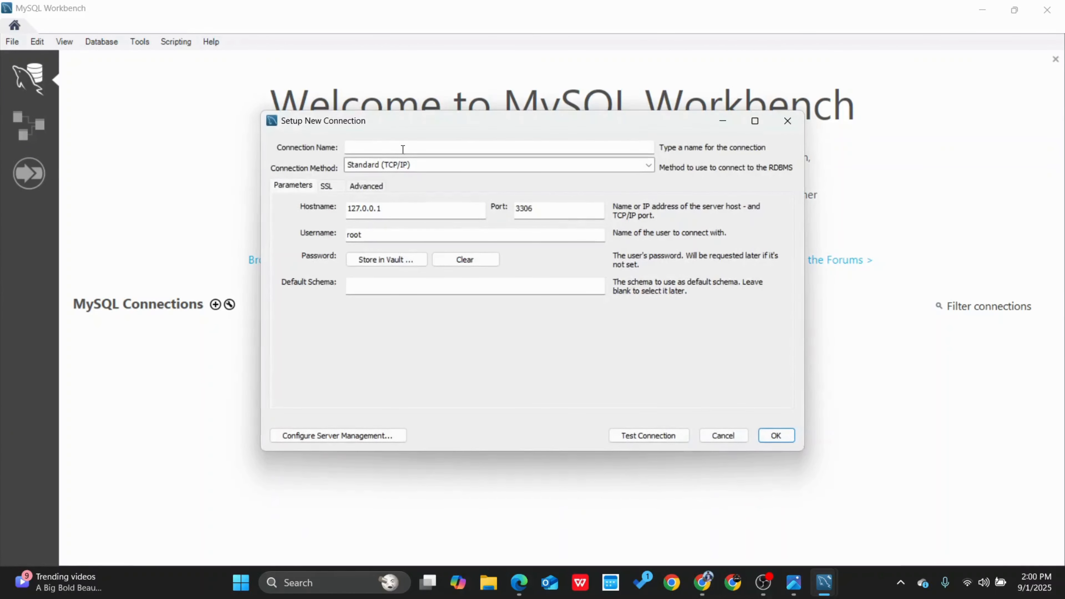
click(402, 149)
text(b)
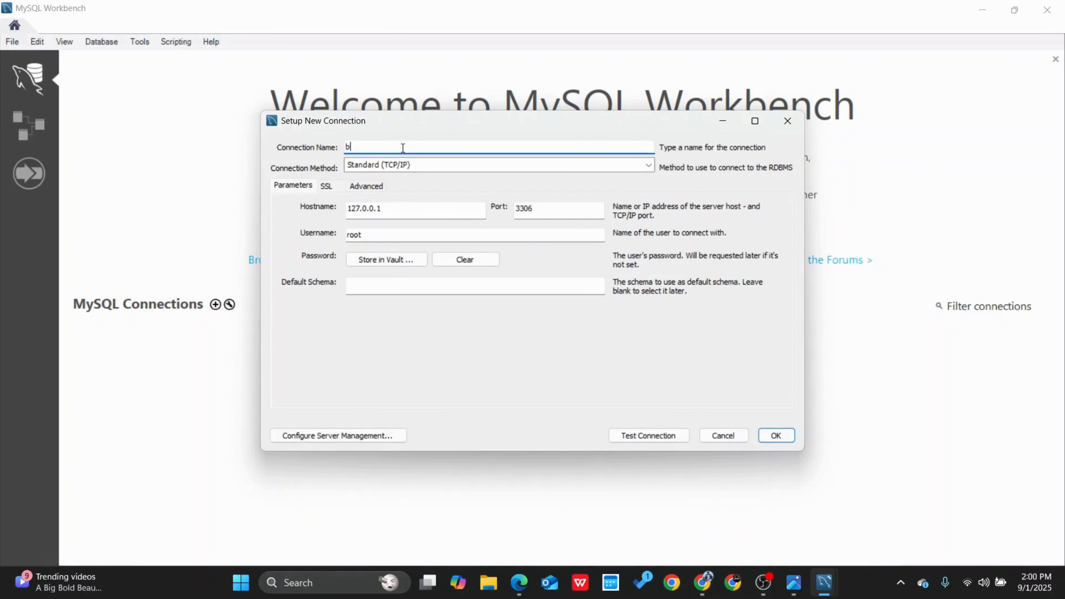
text(eginners-lab-demo-connection)
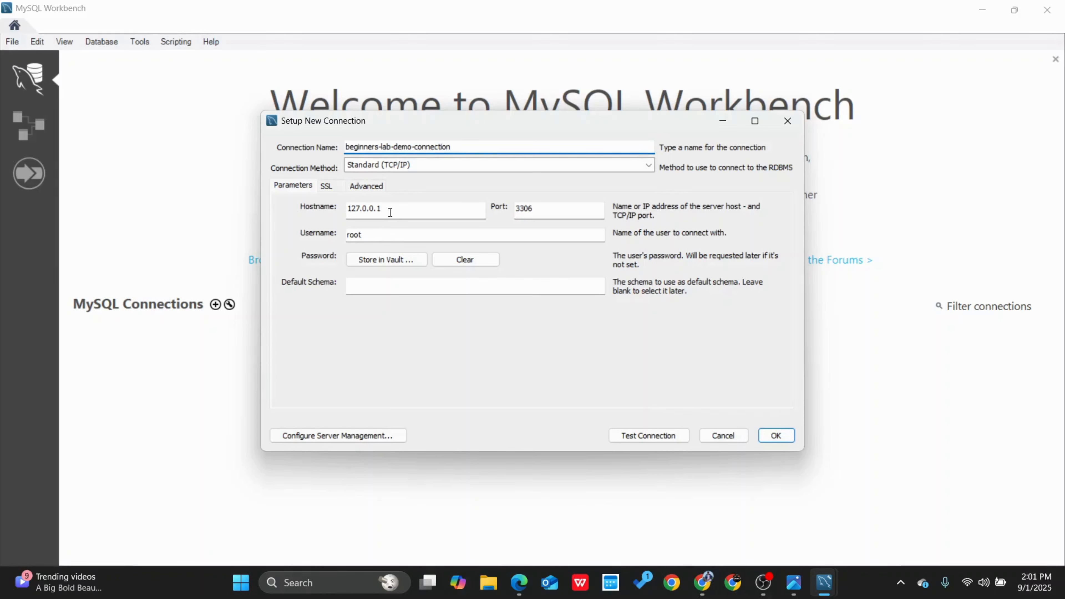
Step: Set the connection's hostname to the copied database-3 endpoint and its username to "admin"
double_click(379, 209)
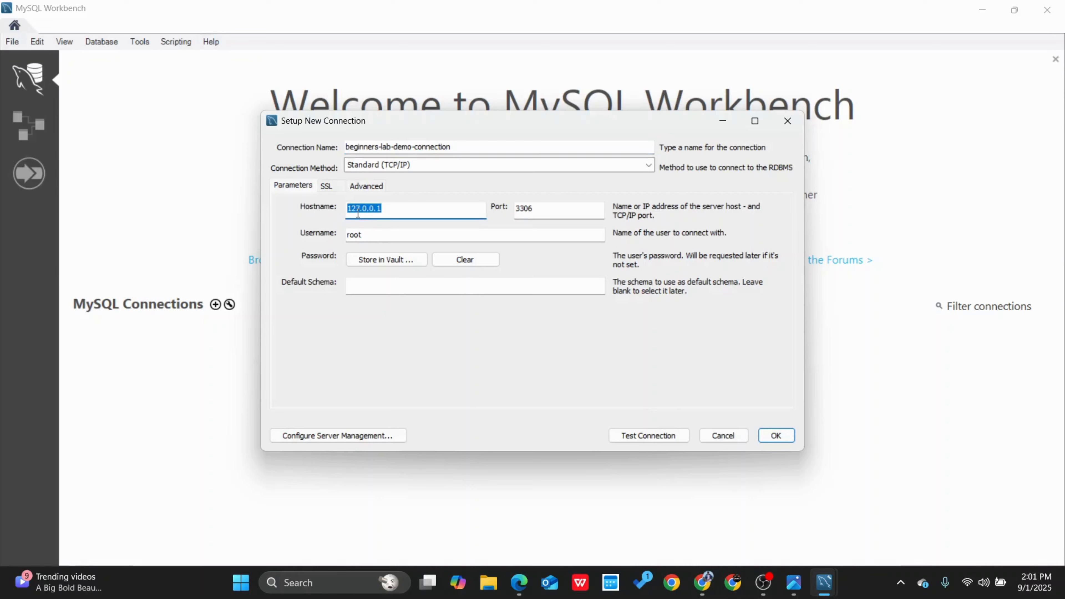
key(ctrl+v)
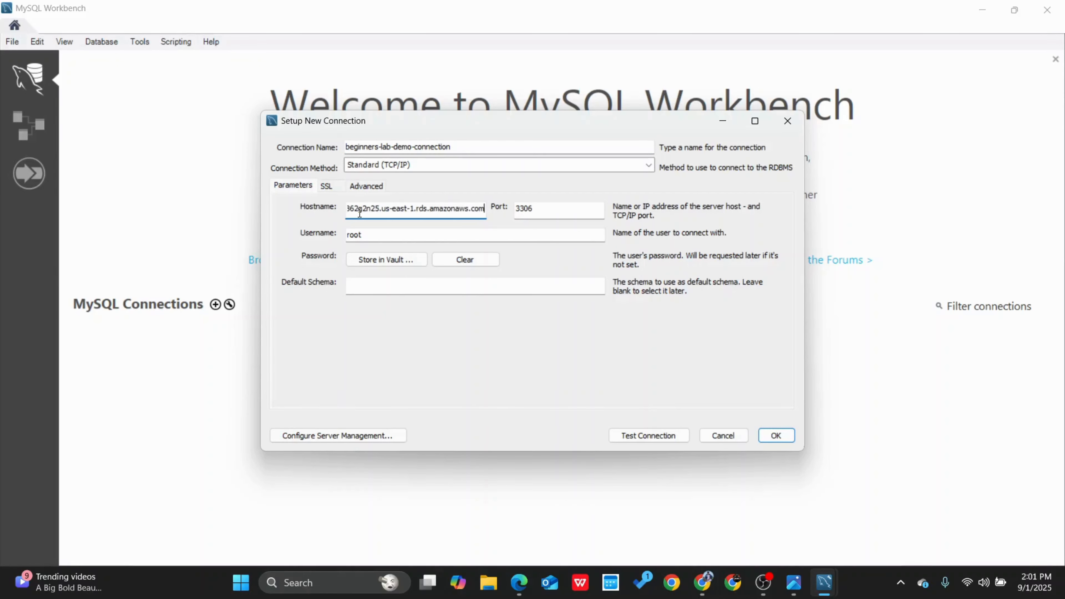
drag(374, 235, 332, 236)
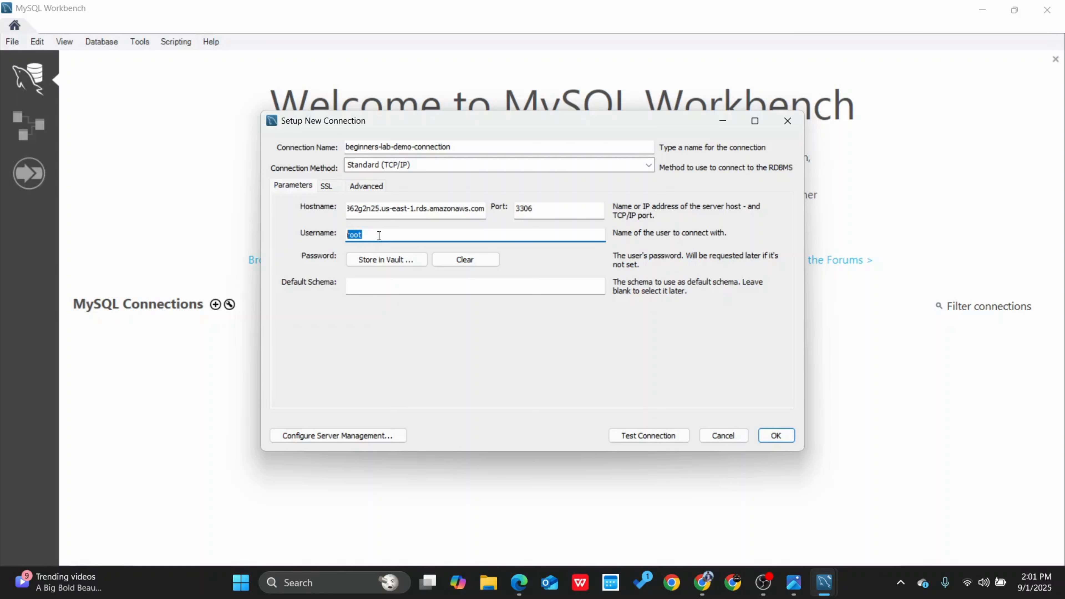
text(admin)
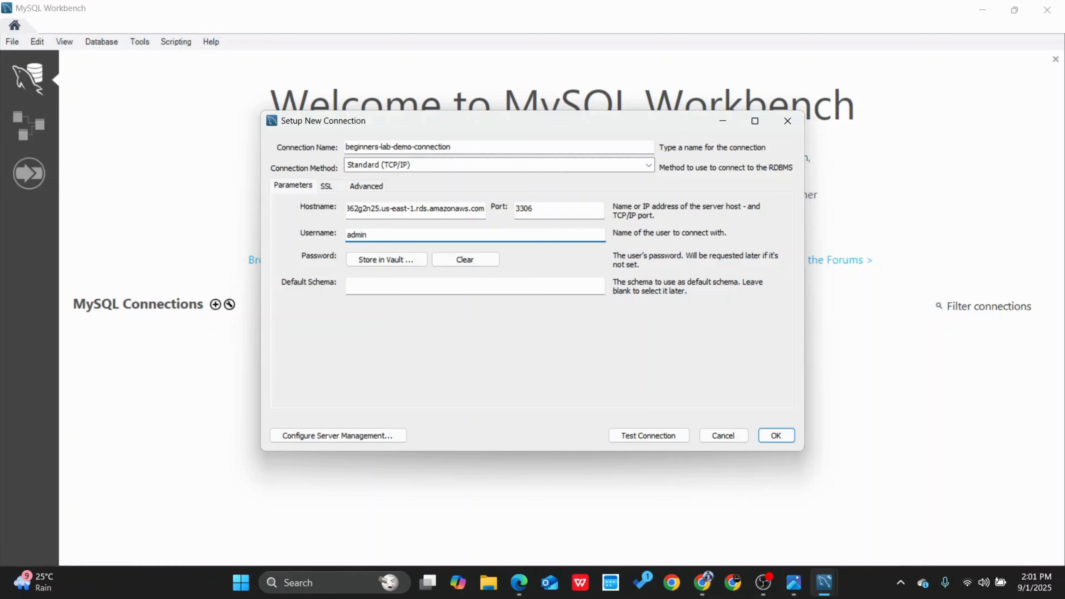
Step: Store the database password for the admin user in the vault
click(404, 261)
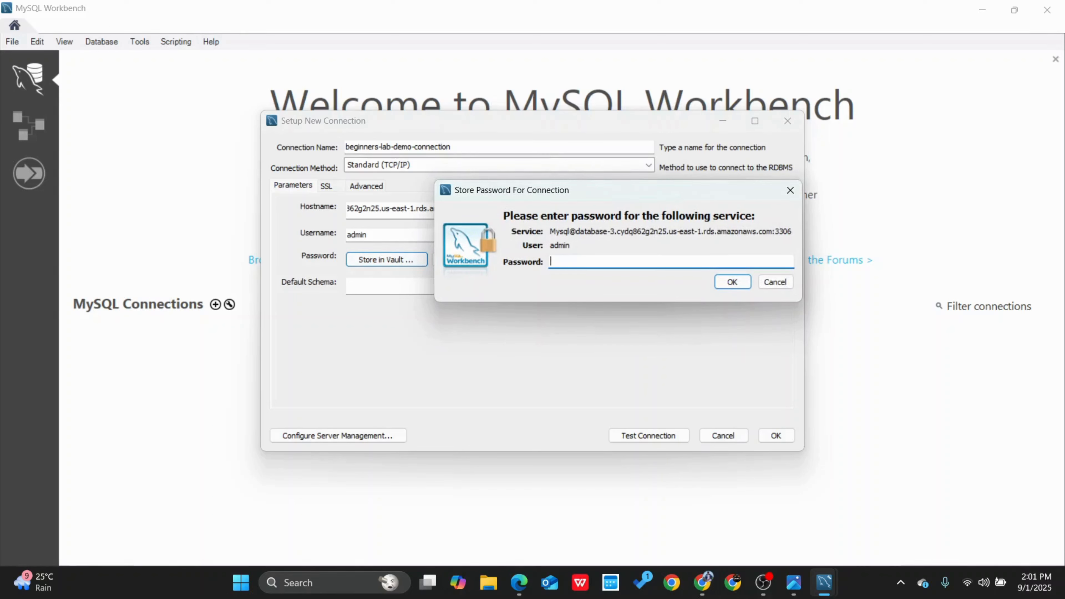
text(**********)
click(732, 282)
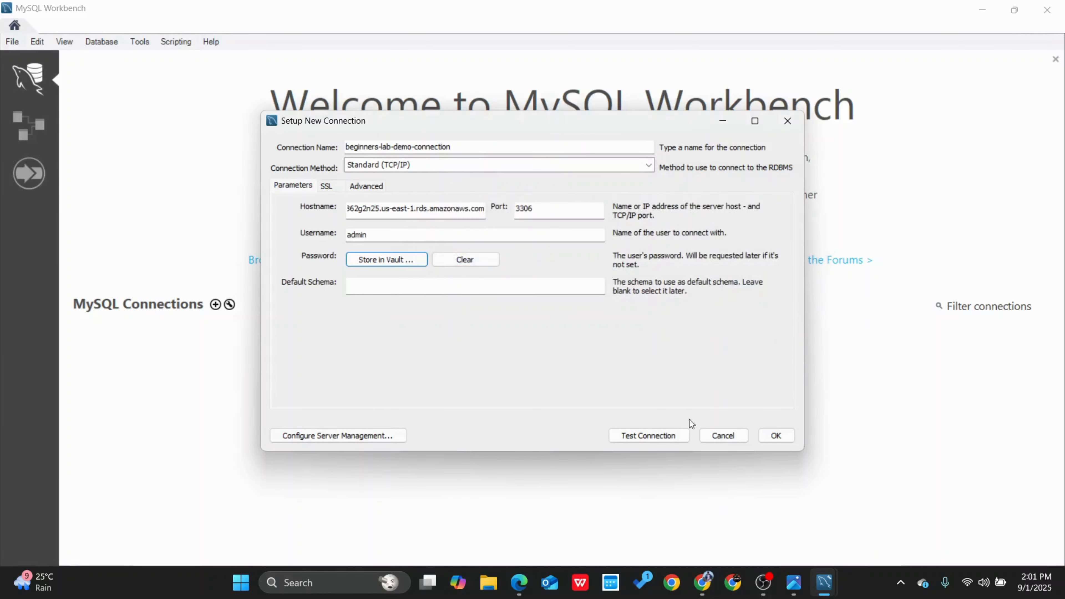
Step: Test the new connection to the database and save it
click(644, 436)
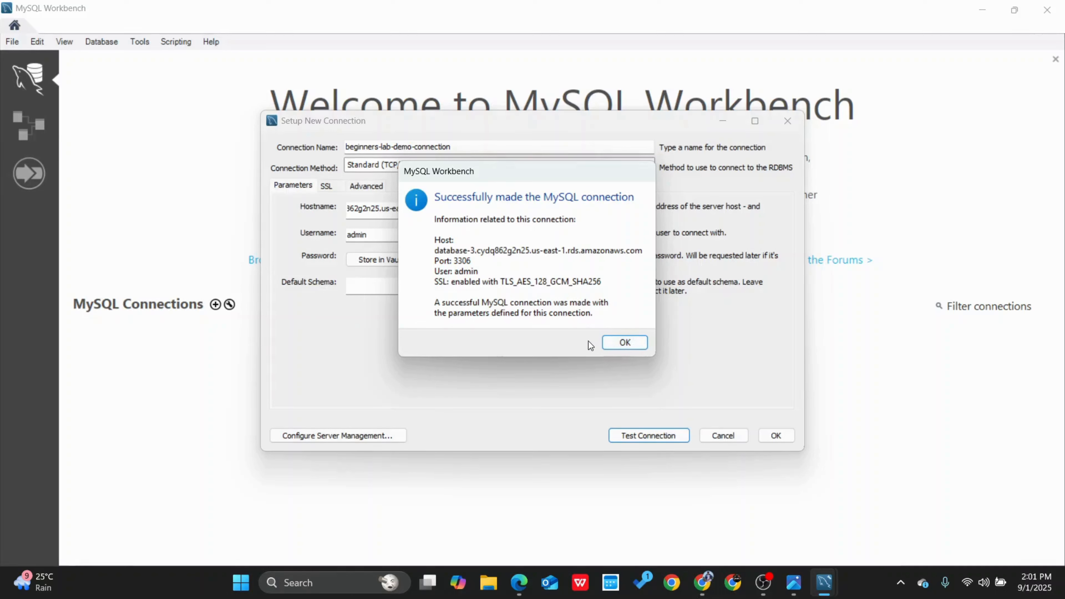
click(608, 348)
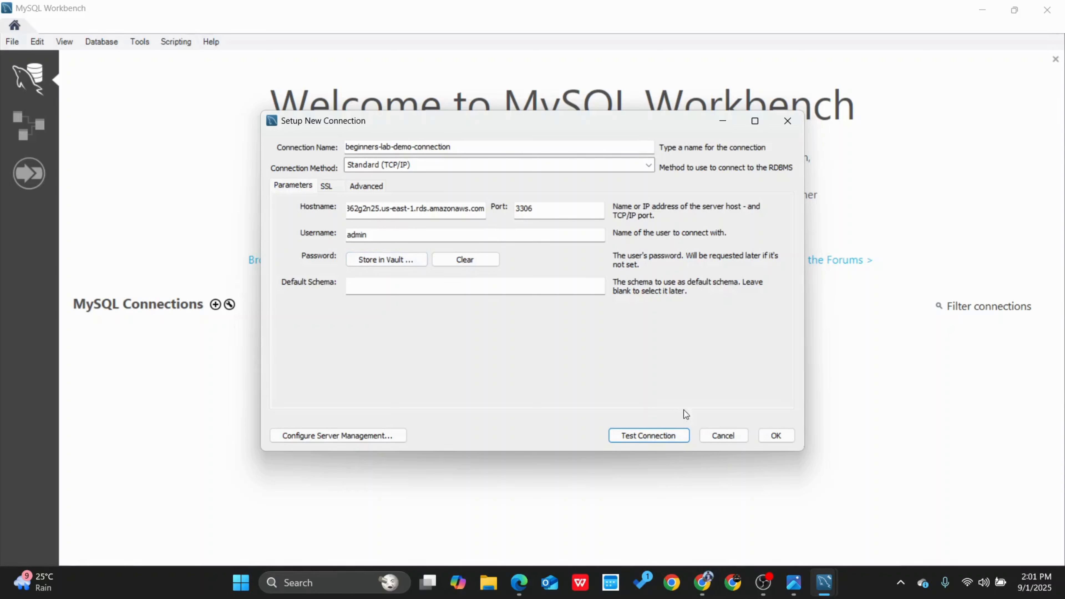
click(772, 436)
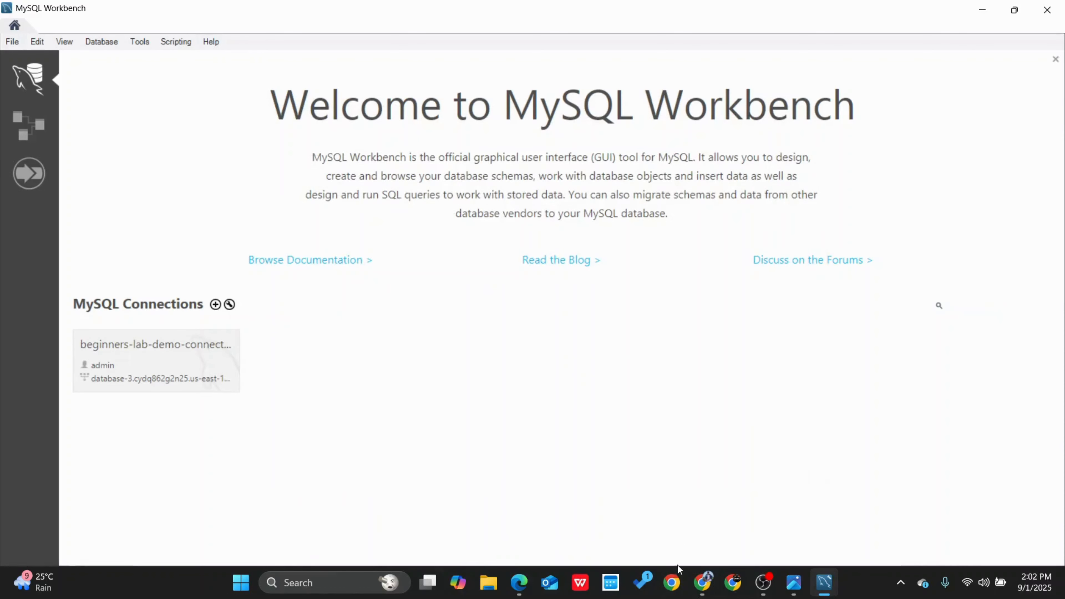
Step: Open beginners-lab-demo-connection and widen the query editor to make room for writing SQL
click(168, 368)
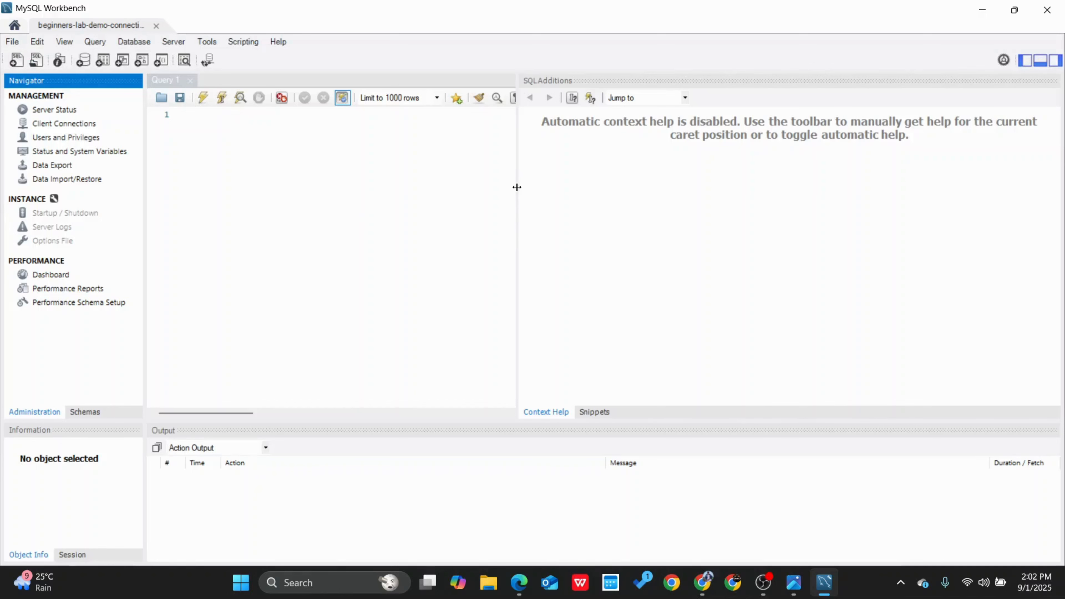
drag(515, 187, 871, 189)
click(512, 191)
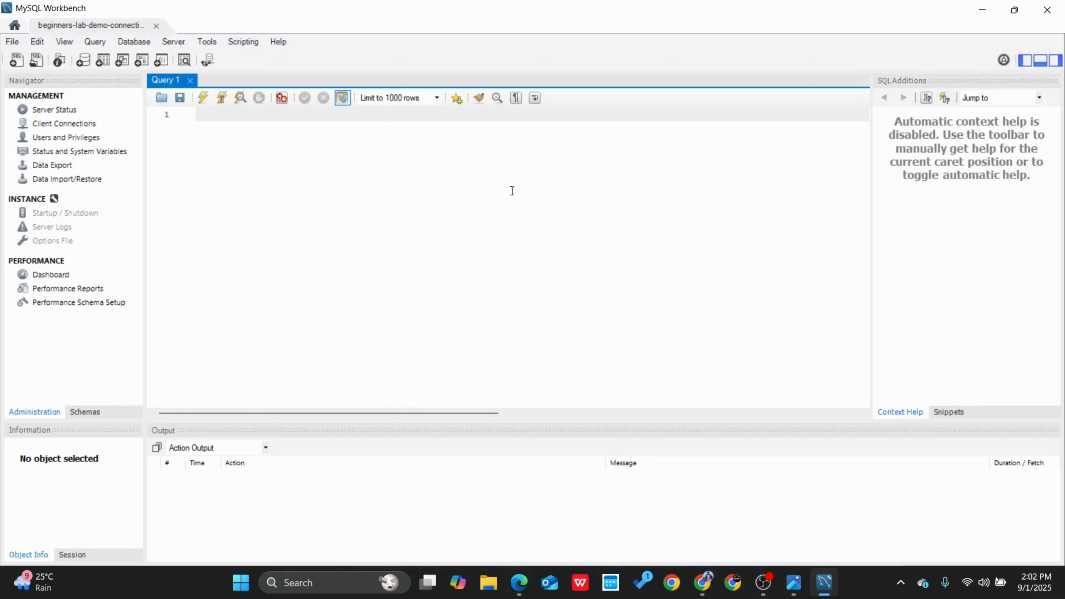
Step: Write the statements "CREATE DATABASE BEGINNERSLAB;" and "USE BEGINNERSLAB;" on separate lines of the query
text(CREATE DATABASE BEGINNE)
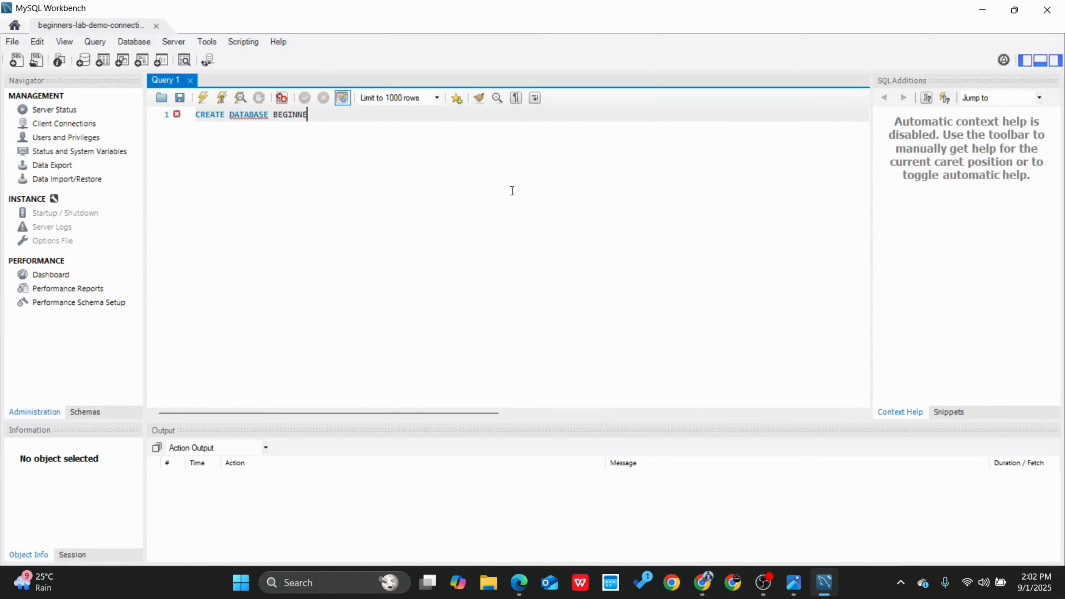
text(RSLAB;)
key(Return)
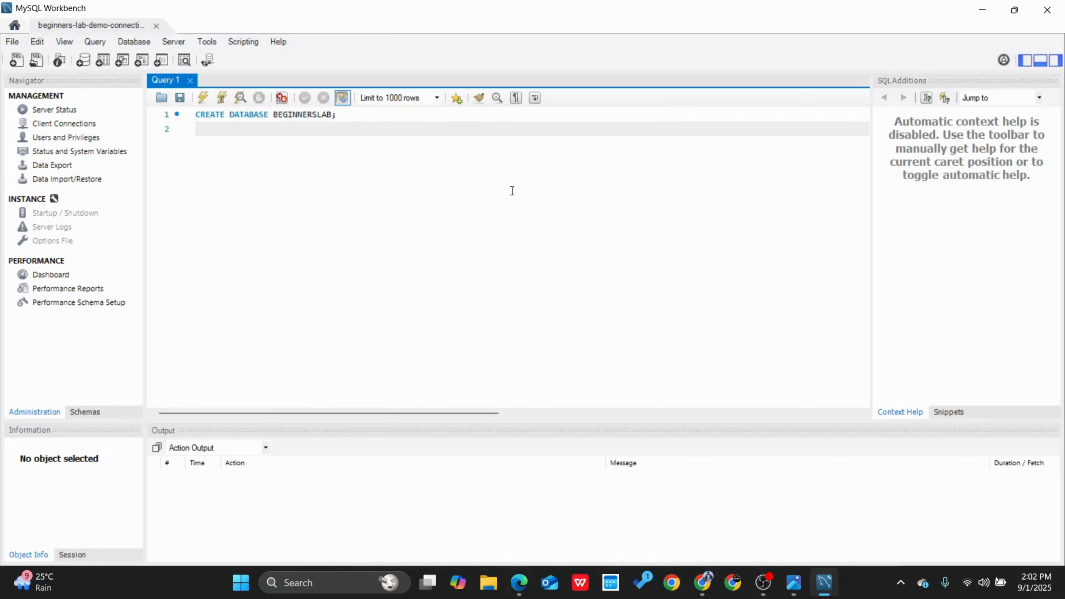
text(USE BEGINNERSLAB)
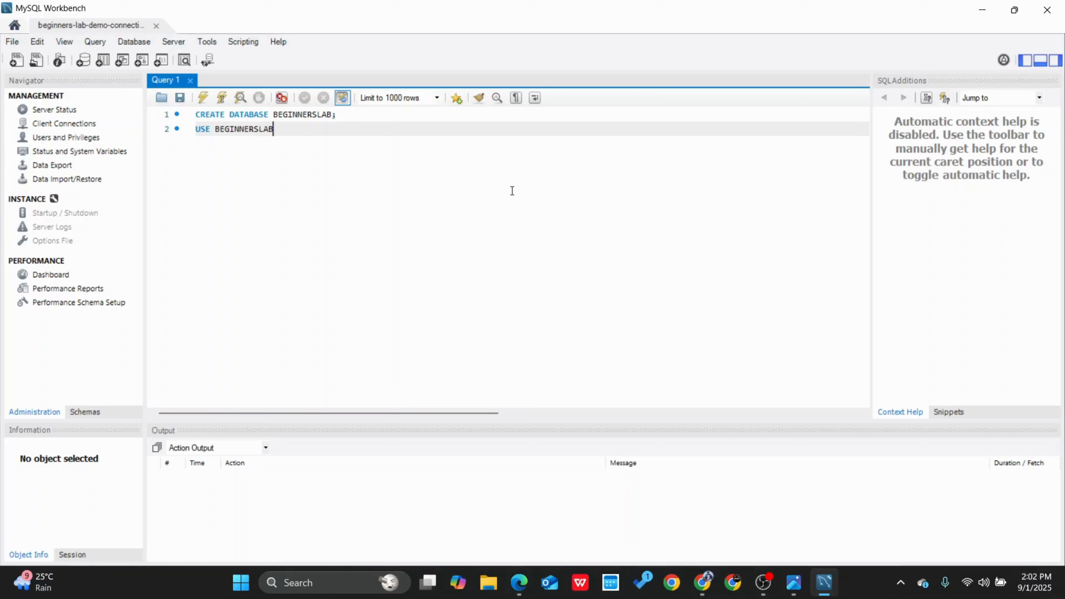
text(;)
key(Return)
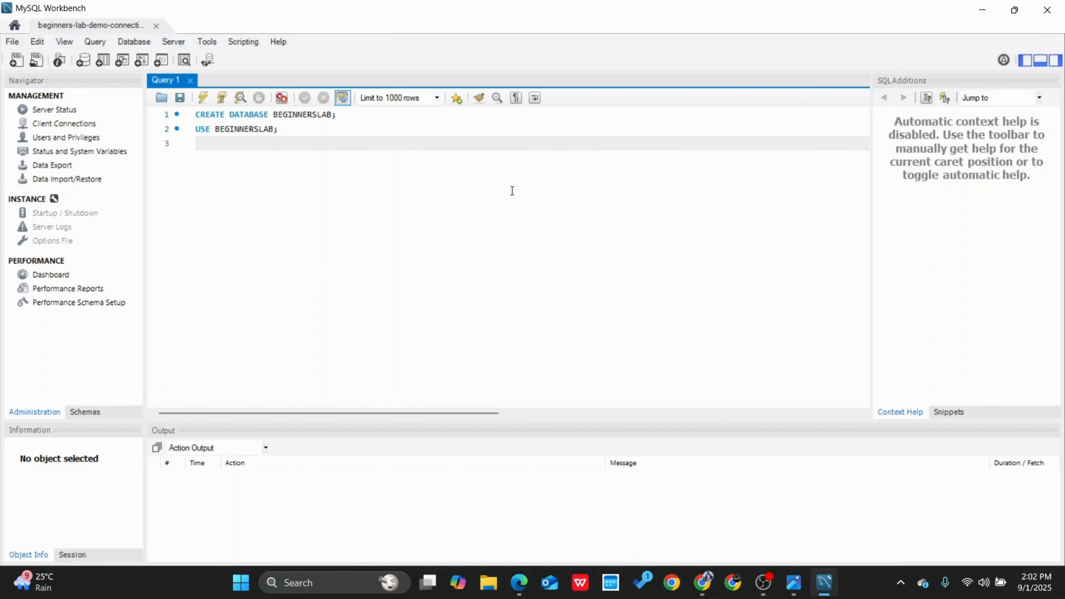
Step: Begin the table statement "CREATE TABLE BEGINNER(" on the third line of the query
text(CREATE)
text(TABLE BEGINNE)
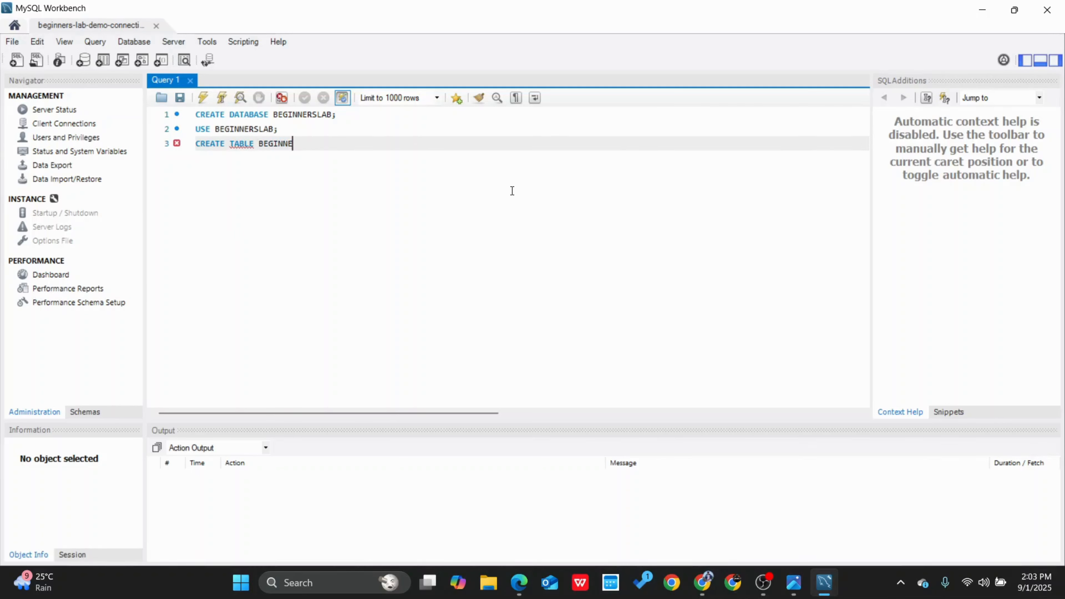
text(RS;AB)
key(BackSpace)
key(BackSpace)
key(BackSpace)
key(BackSpace)
text(()
Step: Complete the BEGINNER table with columns id INT AUTO_INCREMENT PRIMARY KEY, name VARCHAR(100) NOT NULL and age INT, and run the script
key(alt+Tab)
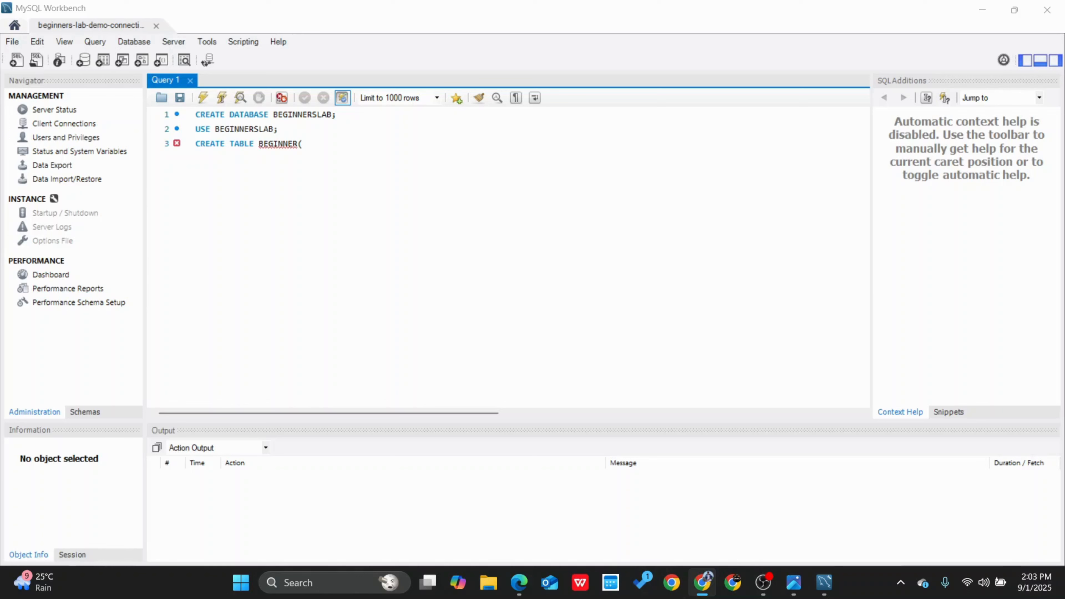
click(329, 146)
key(Return)
click(330, 146)
key(BackSpace)
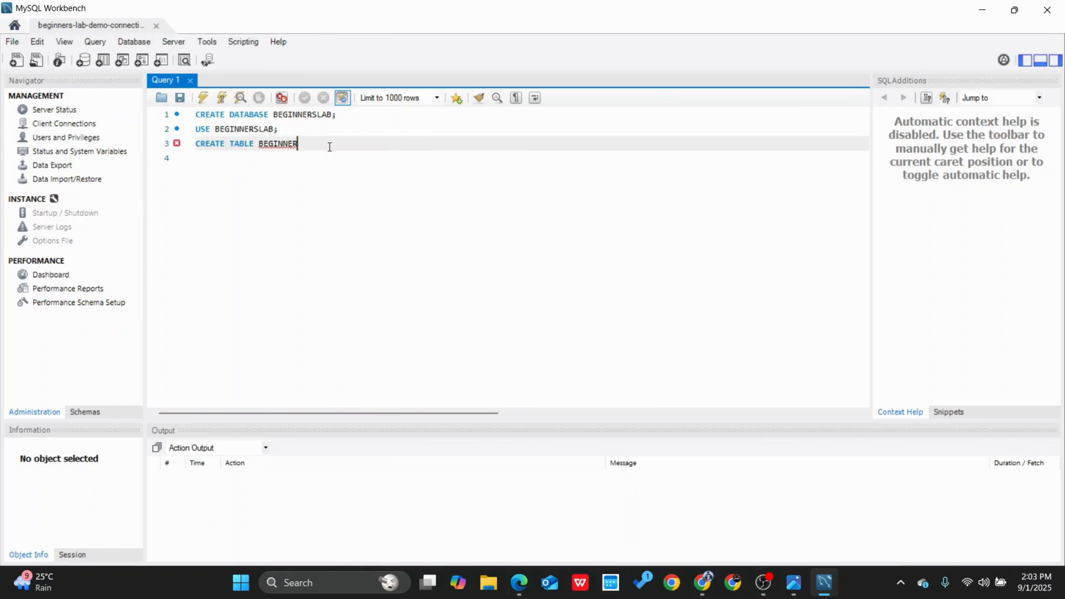
text(()
key(Return)
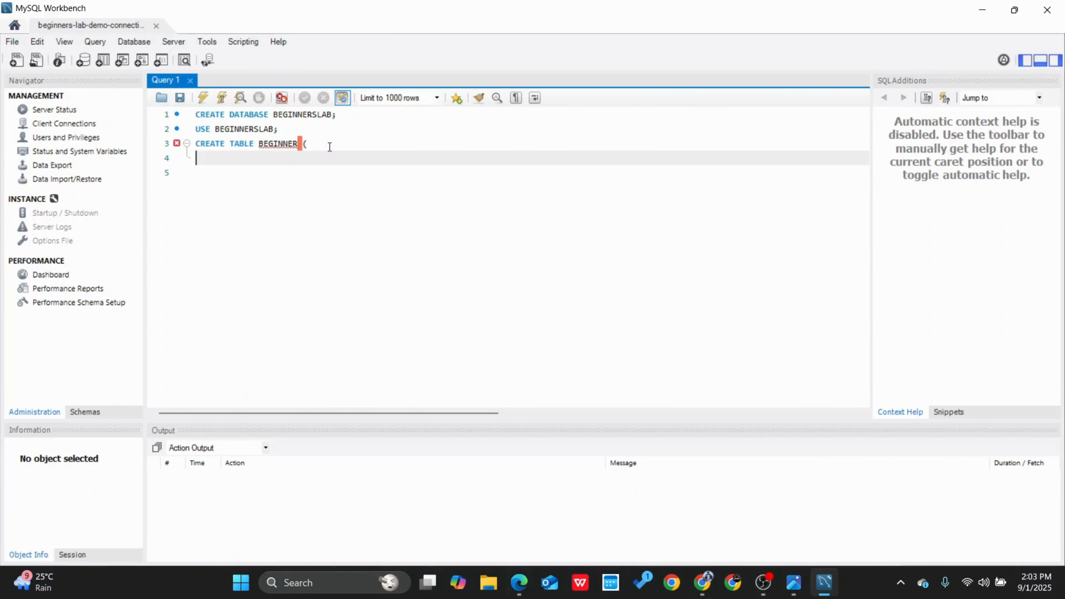
text(id INT AUTO_INCREMENT PRIMARY KEY,     name VARCHAR(100) NOT NULL,     age INT );)
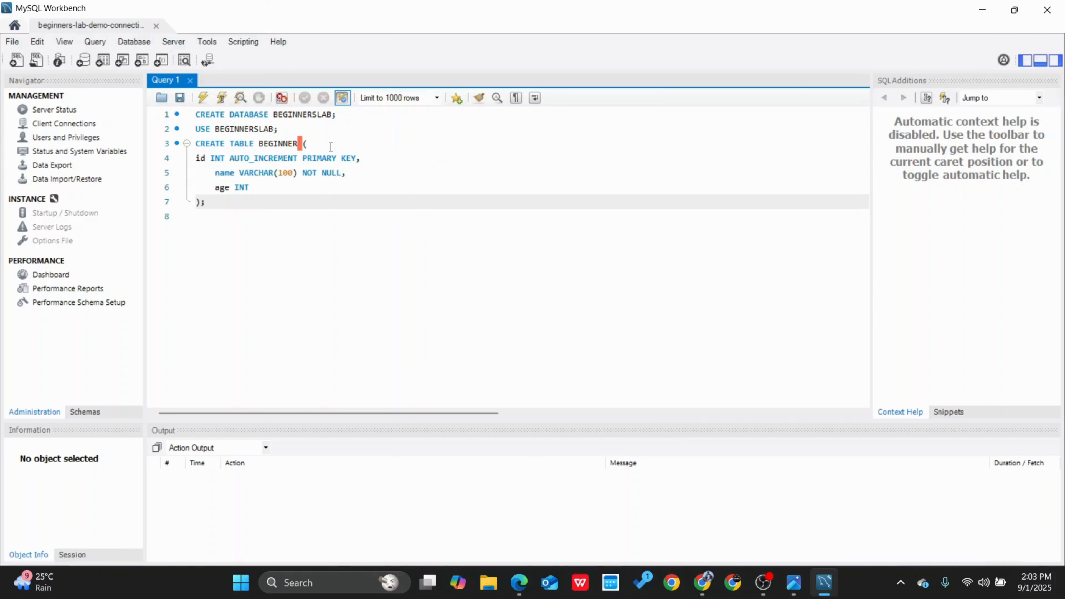
click(325, 261)
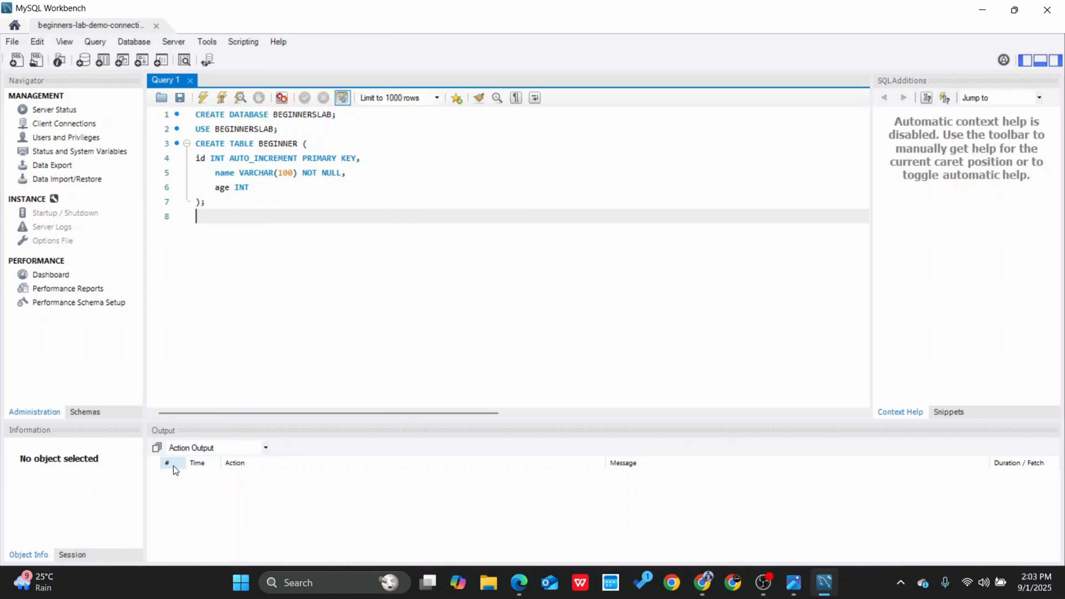
click(203, 100)
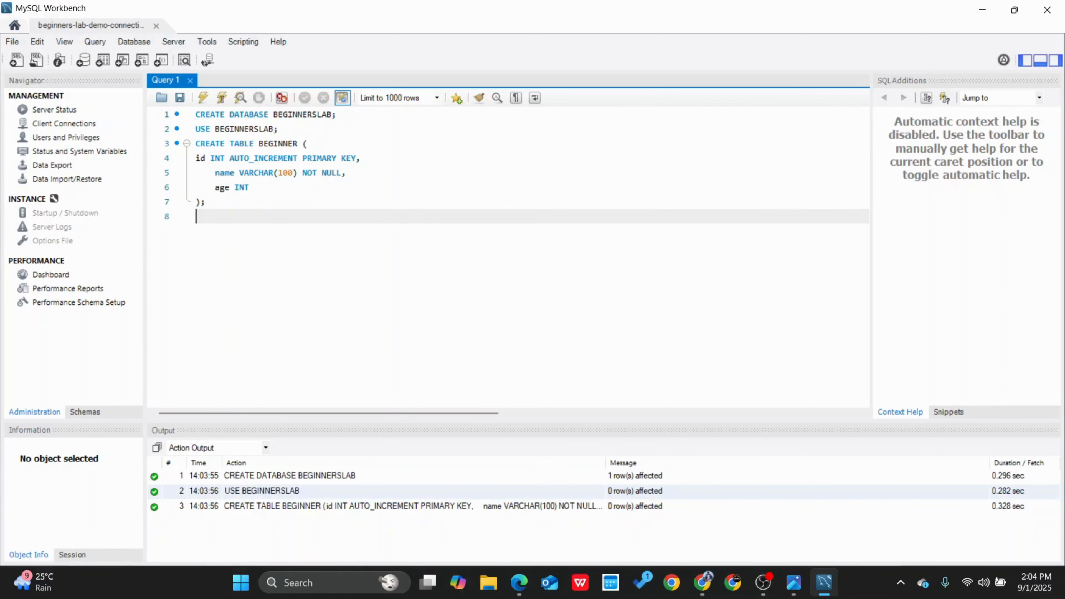
key(alt+Tab)
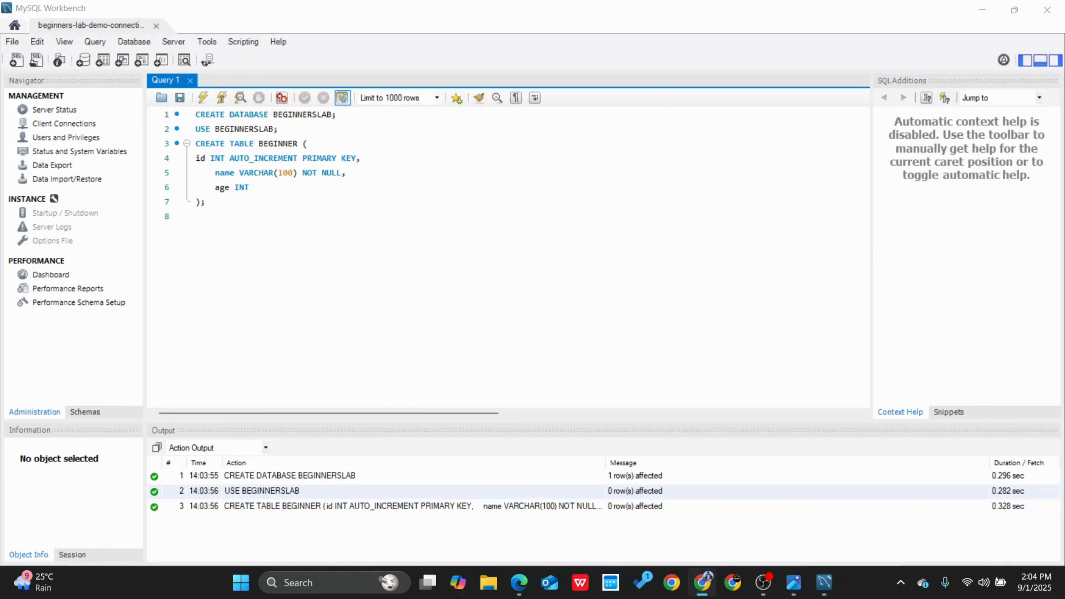
click(471, 283)
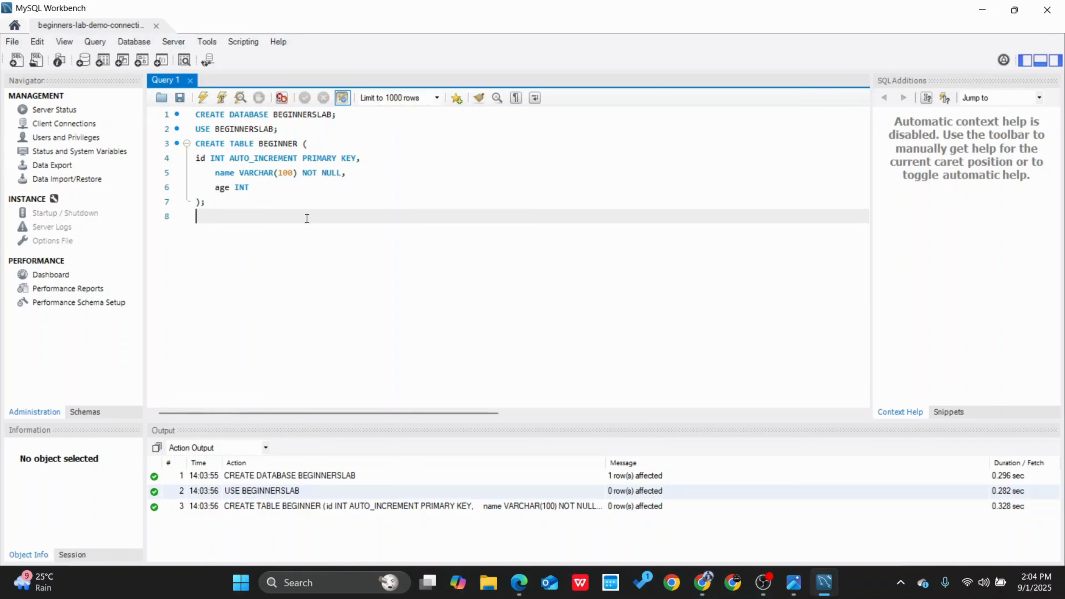
drag(307, 218, 185, 112)
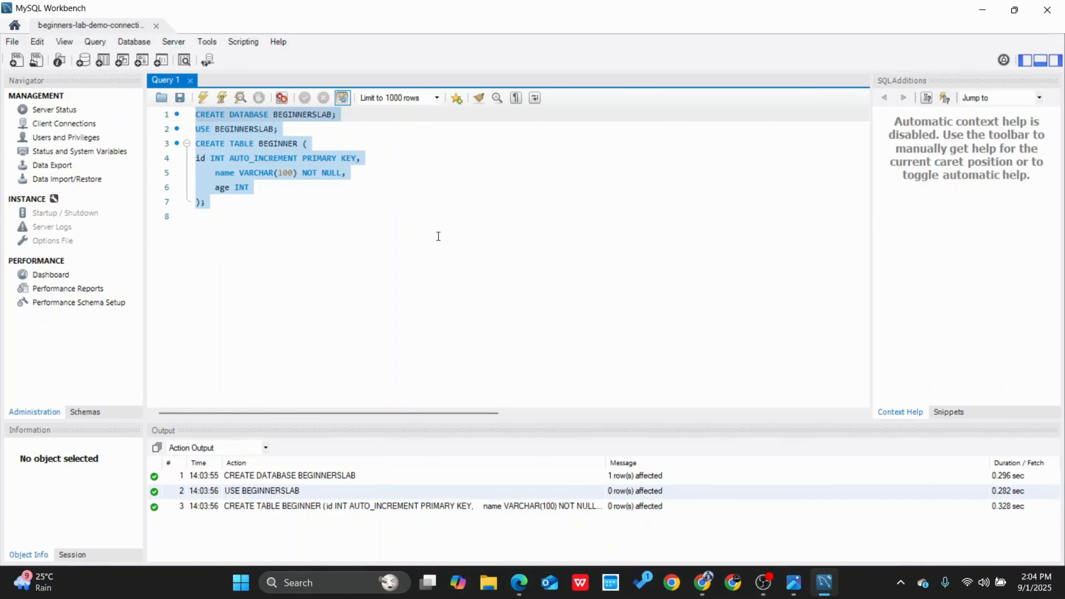
key(Down)
key(Down)
key(Down)
key(Down)
key(Down)
key(Down)
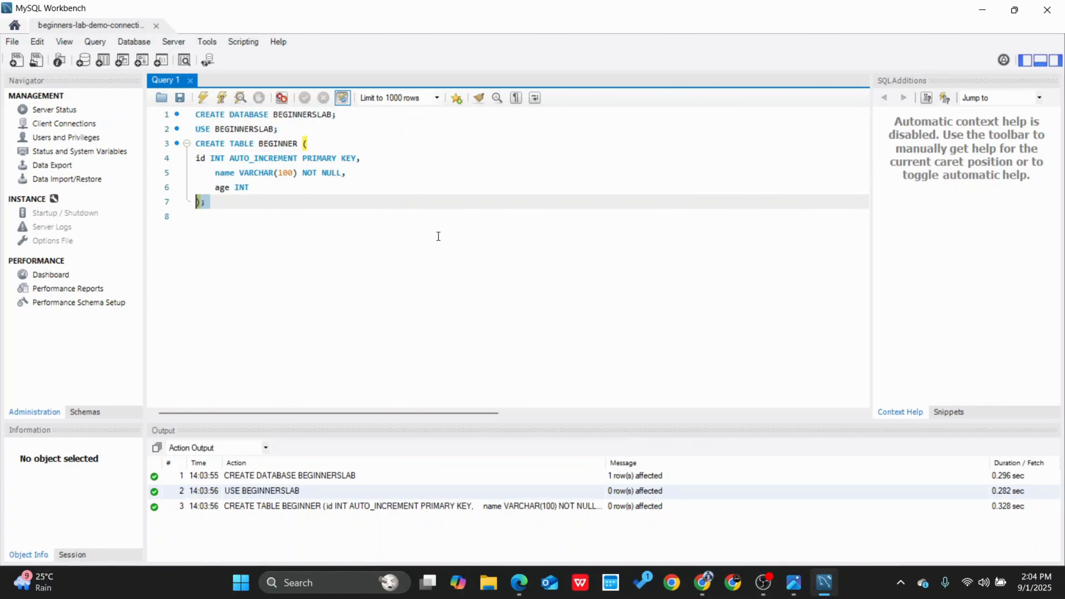
Step: Reduce the script to the CREATE DATABASE BEGINNERSLAB statement, try running it again, and inspect its output entry
key(shift+Down)
key(shift+Up)
key(shift+Up)
key(shift+Up)
key(shift+Up)
key(shift+Up)
key(shift+Up)
key(Delete)
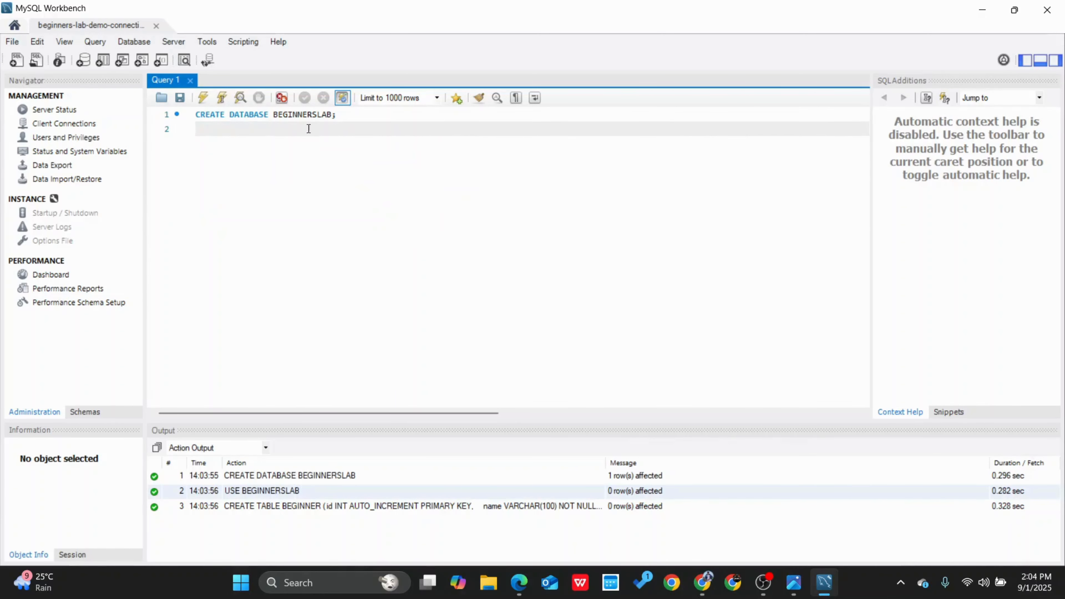
click(208, 98)
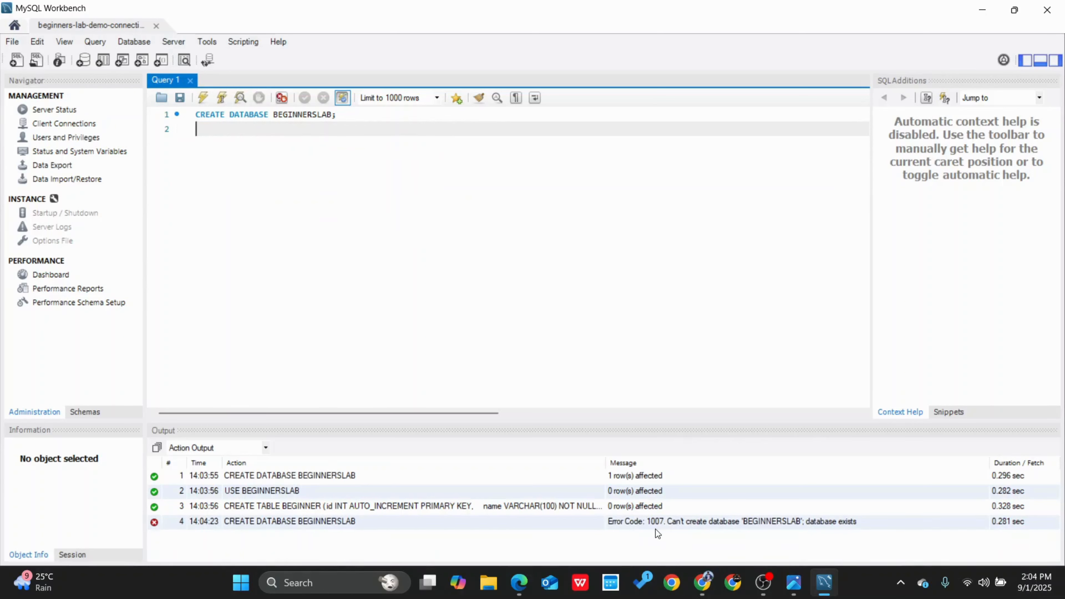
click(717, 523)
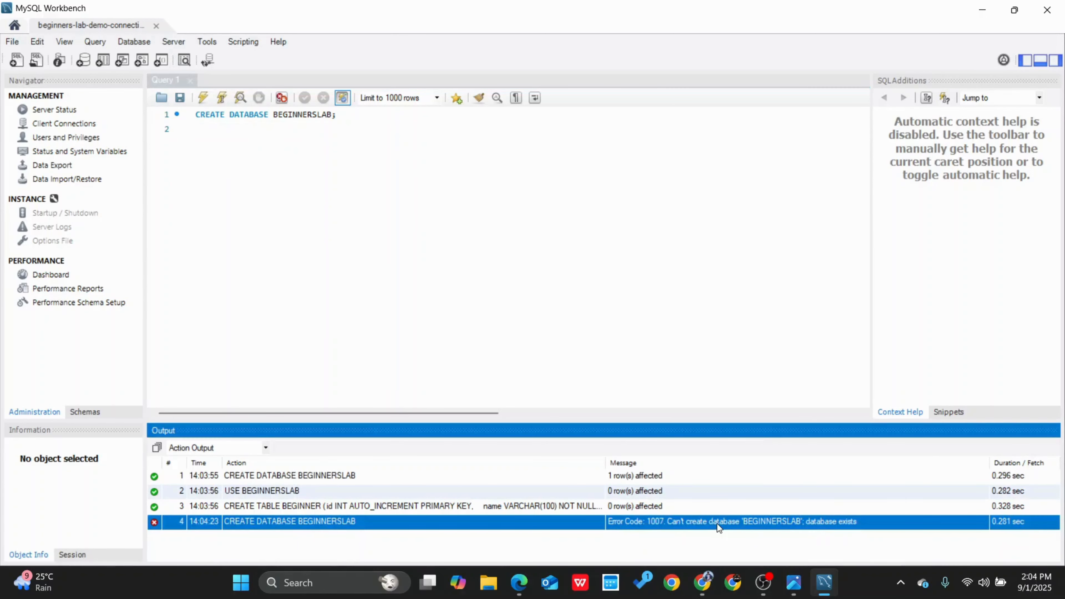
click(688, 310)
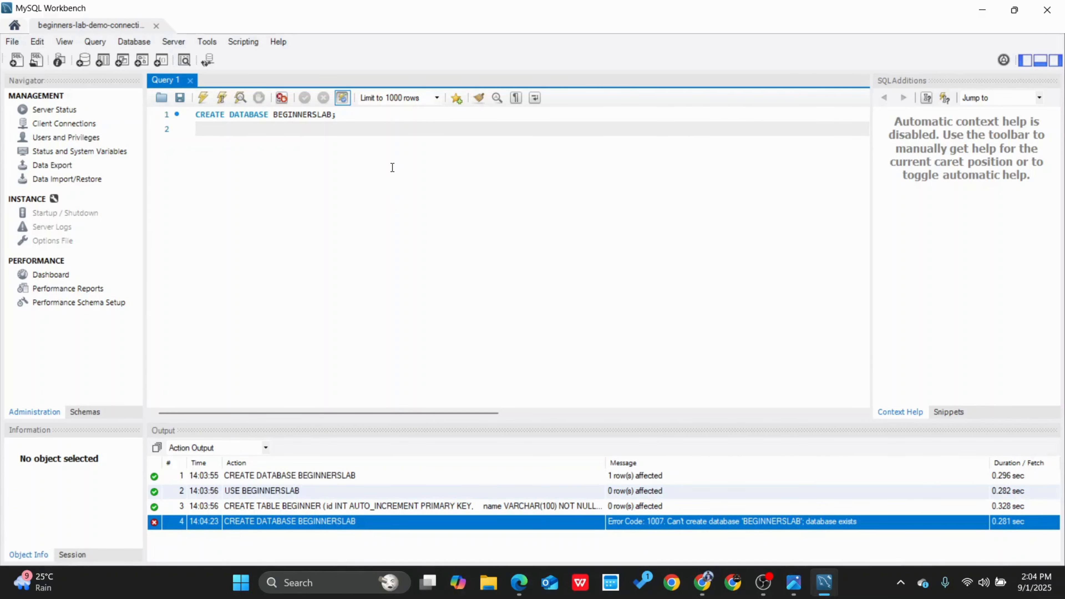
Step: Replace the script with an INSERT INTO BEGINNER (name, age) statement holding a person's name and age 28, and run it
key(ctrl+a)
key(BackSpace)
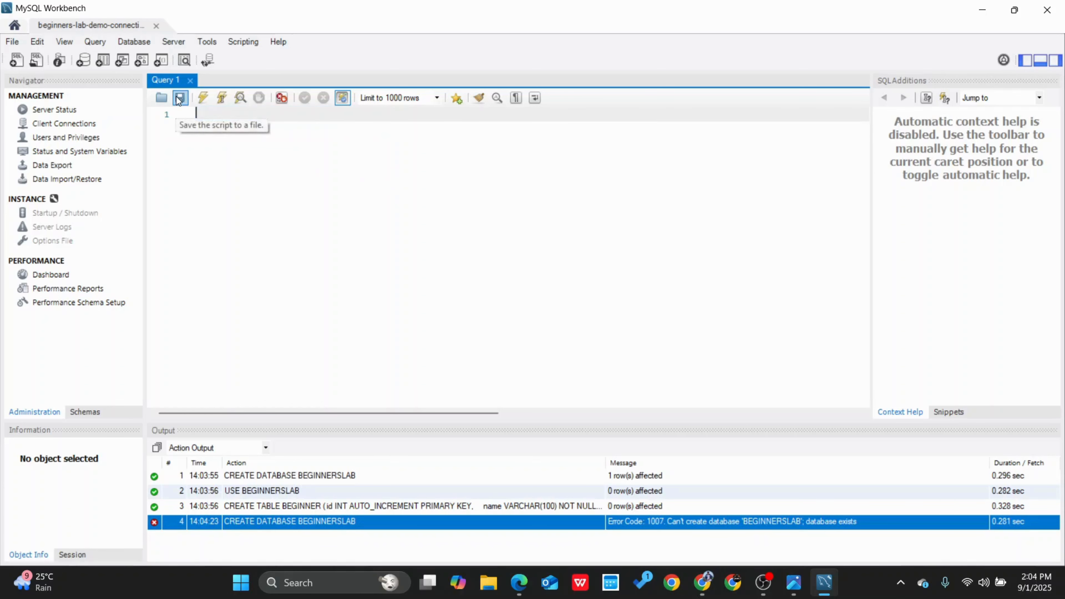
text(INSERT INTO )
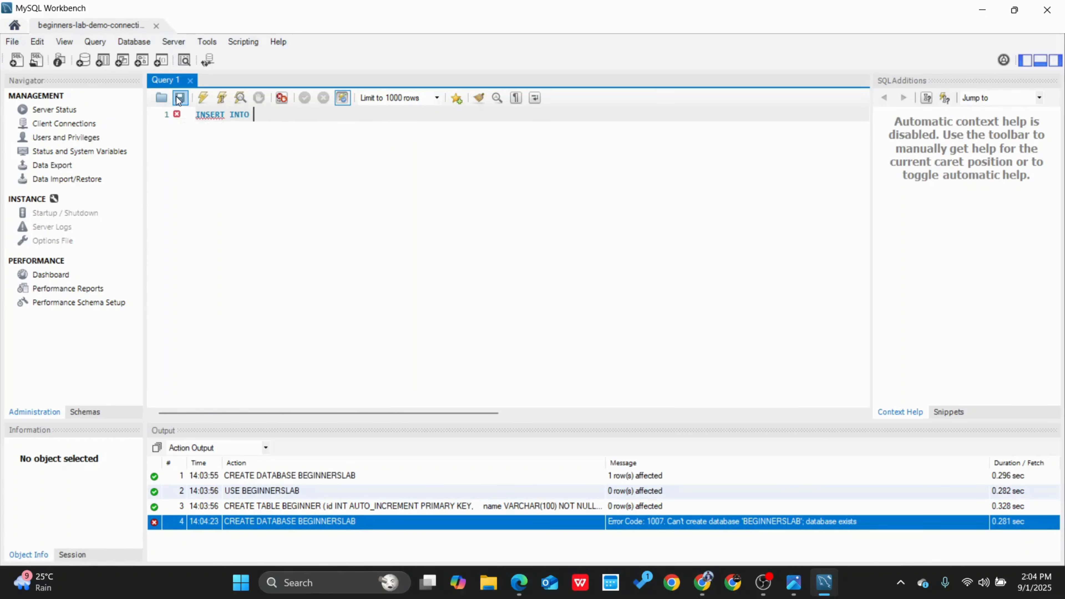
text(BEGINNES)
key(BackSpace)
text(R)
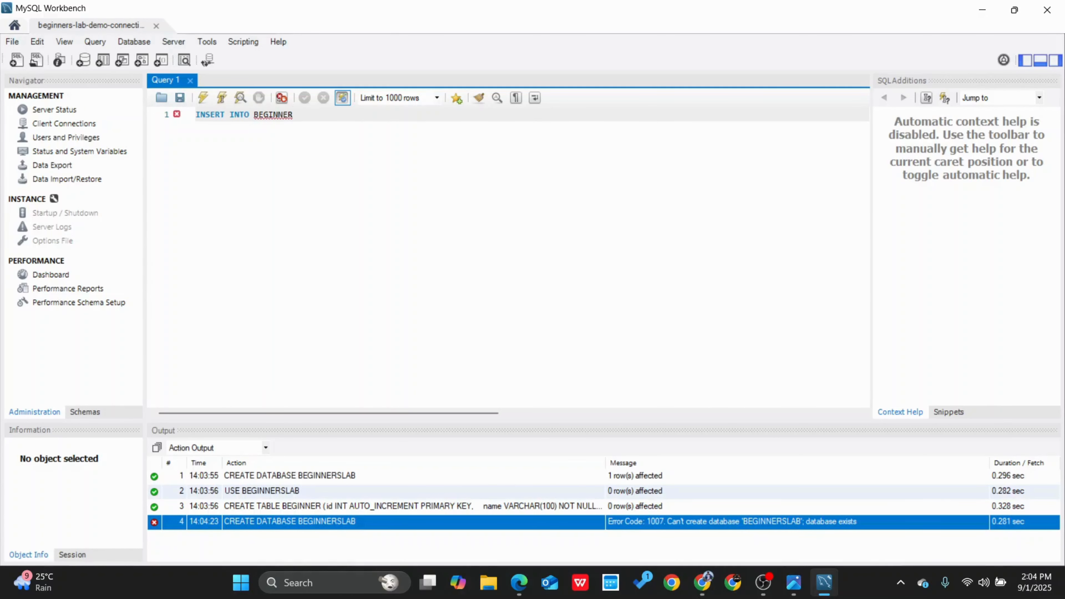
key(alt+Tab)
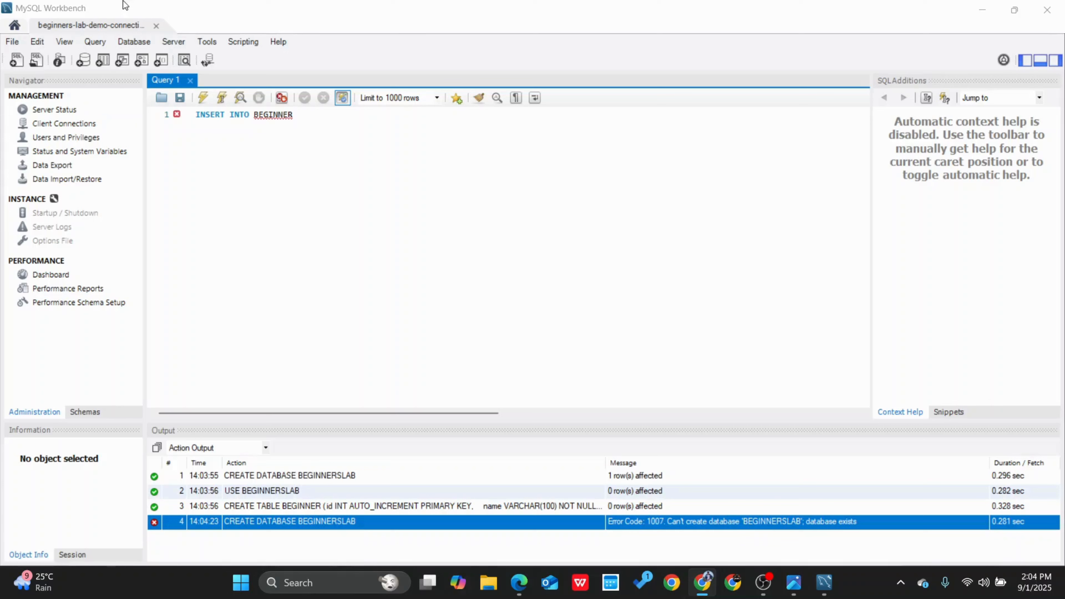
click(394, 131)
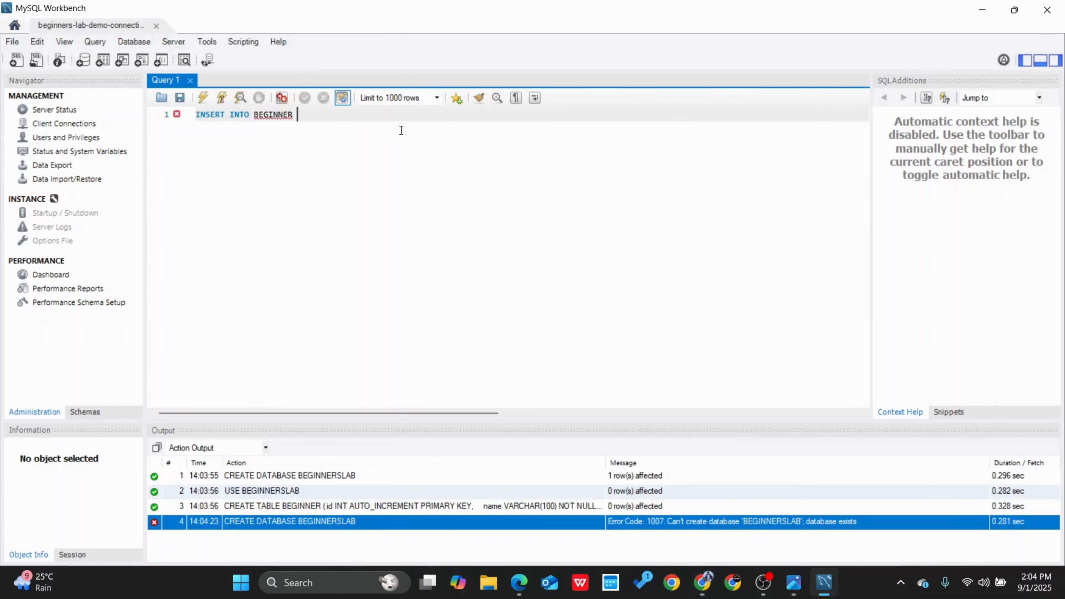
text((name, age) VALUES ('Vikas', 28);)
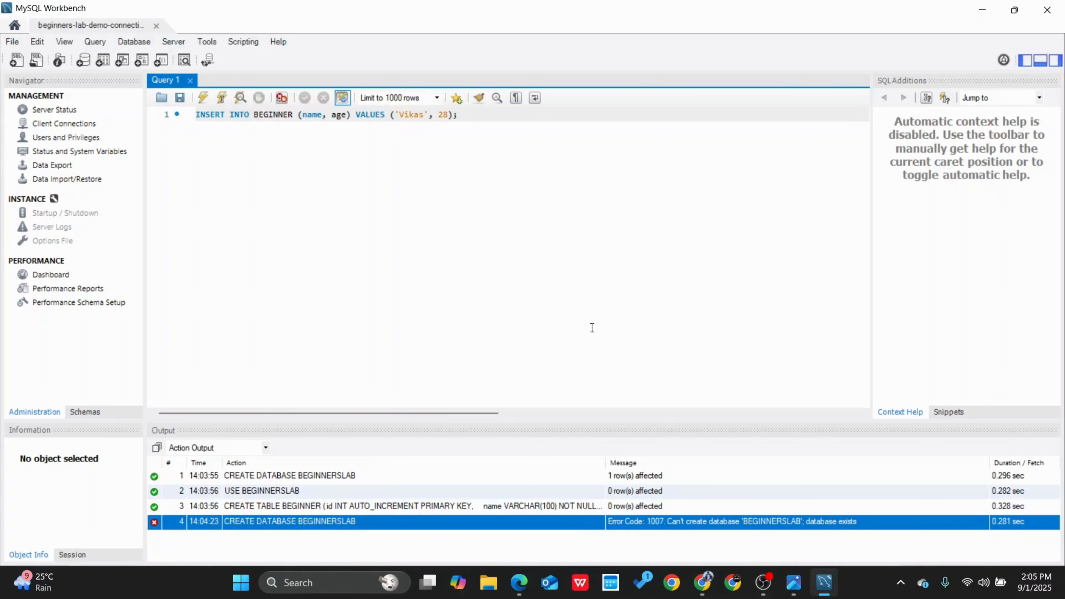
click(203, 99)
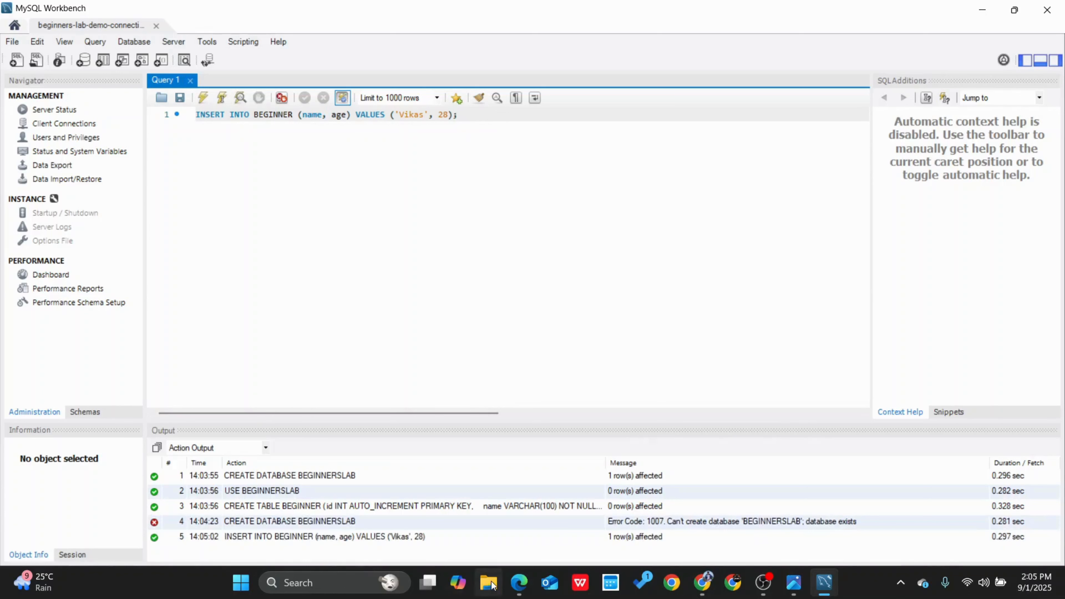
Step: Replace the insert statement with "SELECT *" on the first line and start a second line
drag(459, 114, 169, 122)
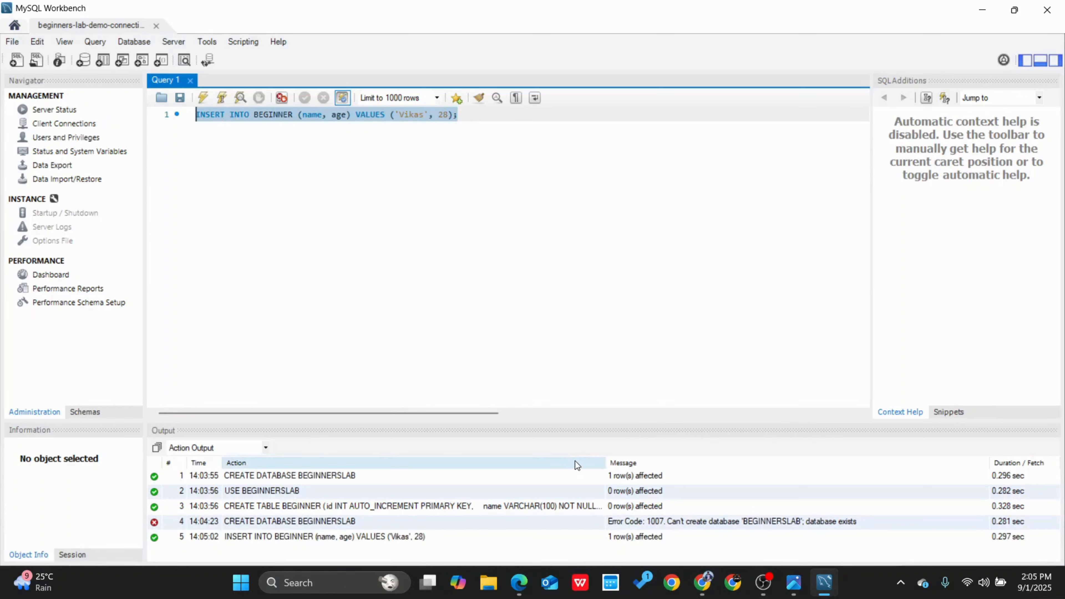
key(BackSpace)
text(SELECT )
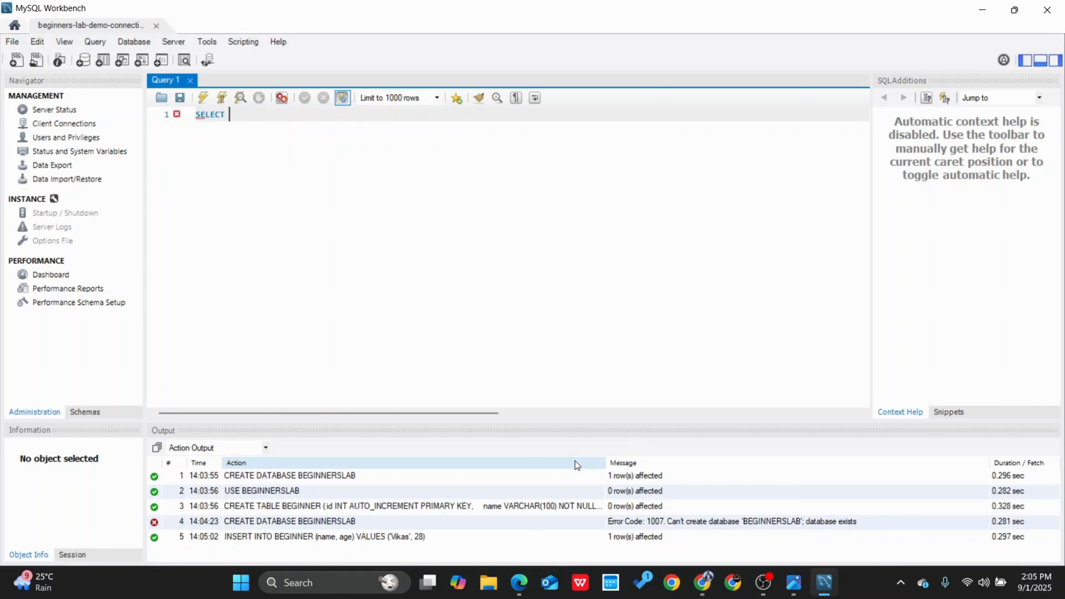
text(* FROM)
key(BackSpace)
key(BackSpace)
key(BackSpace)
key(BackSpace)
key(Return)
Step: Complete the query with "FROM BEGINNERS;" on the second line and try running it
text(FROM d)
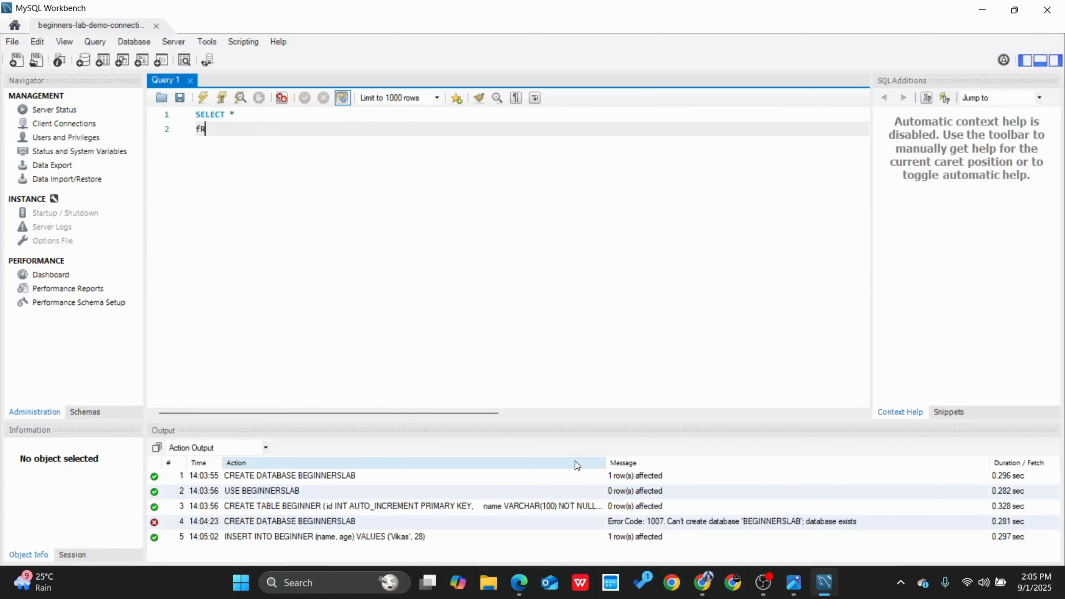
key(BackSpace)
key(BackSpace)
key(BackSpace)
key(BackSpace)
key(BackSpace)
key(BackSpace)
text(FROM DRAGOO)
key(BackSpace)
key(BackSpace)
key(BackSpace)
key(BackSpace)
key(BackSpace)
key(BackSpace)
text(BEGINNERS;)
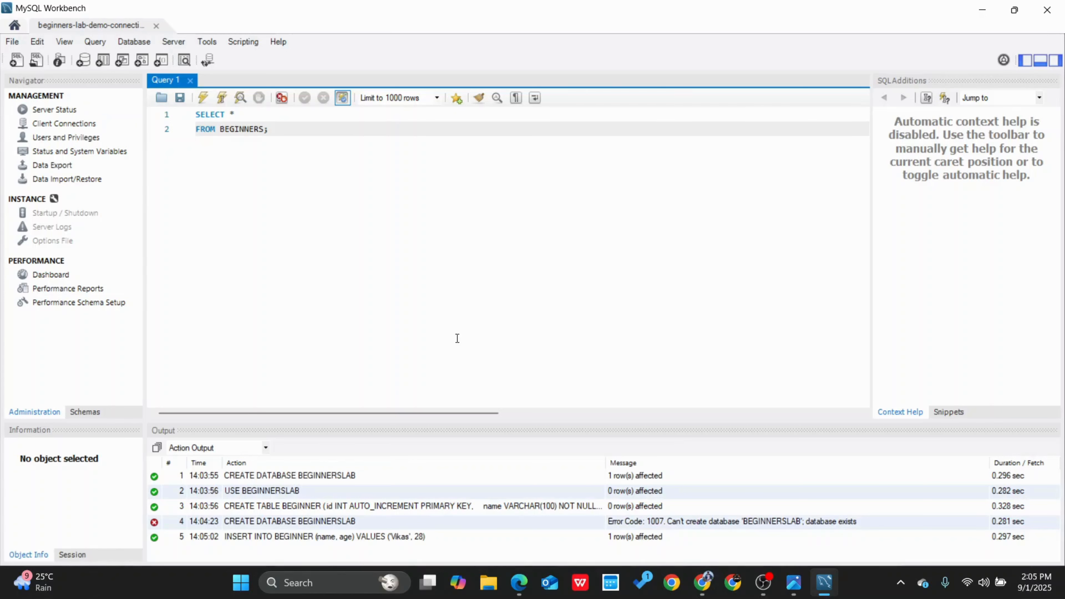
click(203, 98)
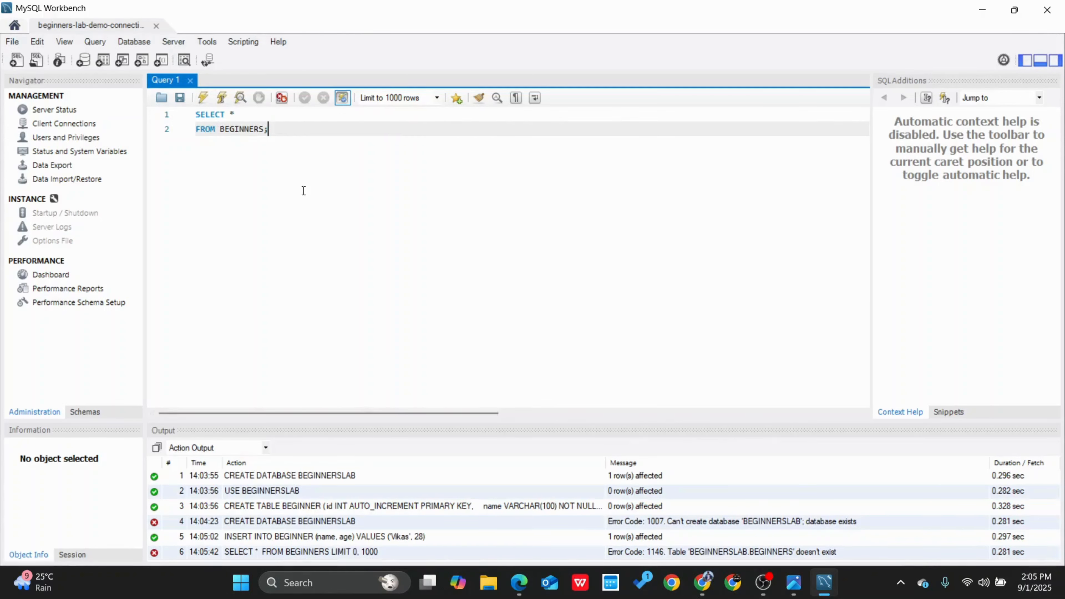
Step: Correct the table name in the query to BEGINNER and run it to list the table's rows
click(259, 130)
key(Delete)
click(203, 99)
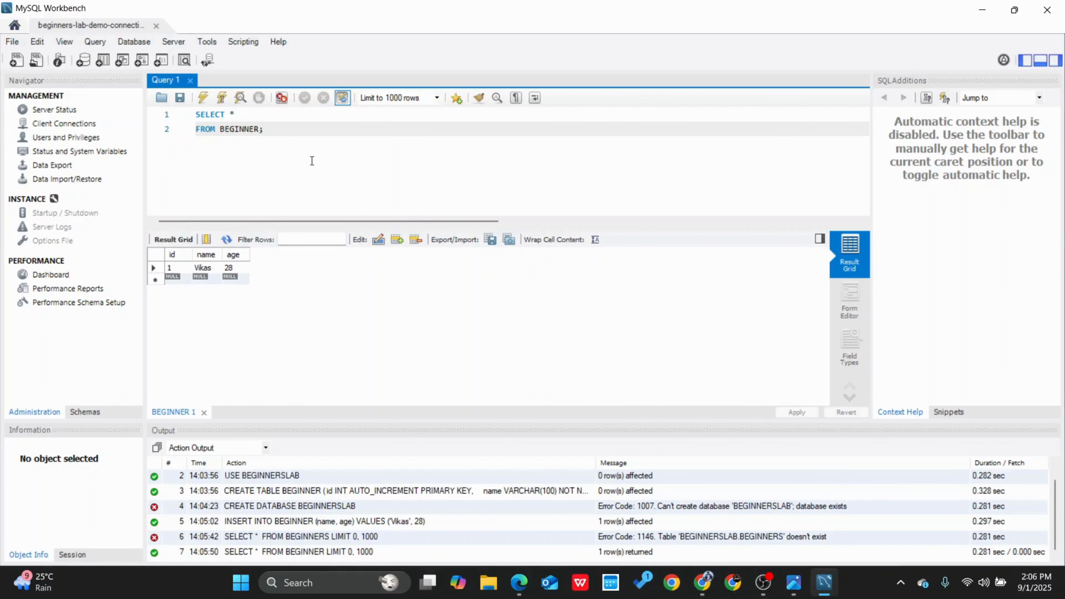
Step: Switch to the browser showing the database-3 details in AWS and close the two IP lookup pages
click(982, 9)
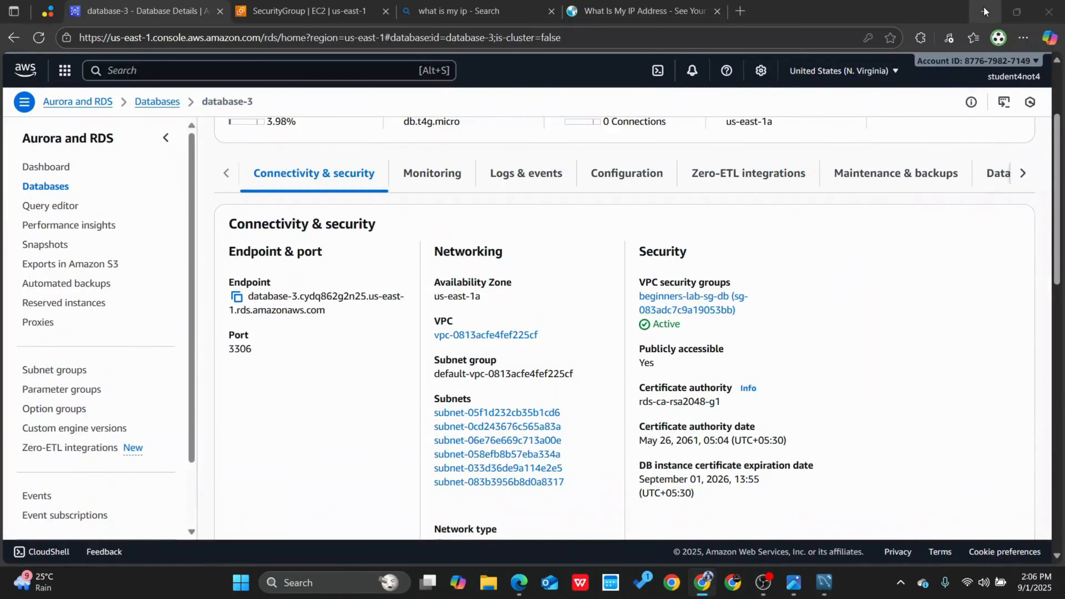
scroll(794, 338, up, 3)
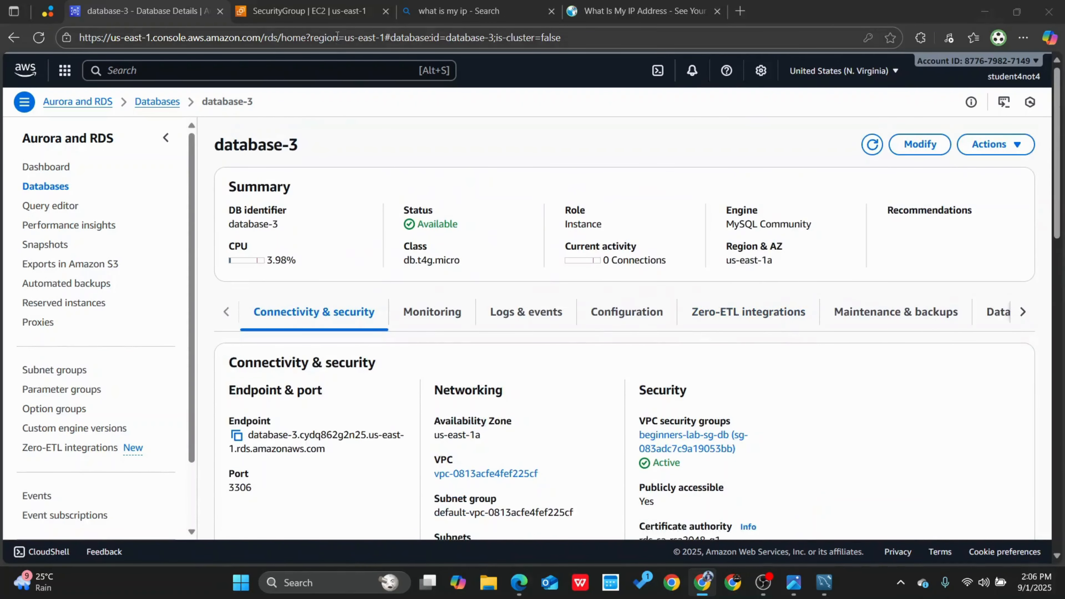
click(551, 11)
click(551, 11)
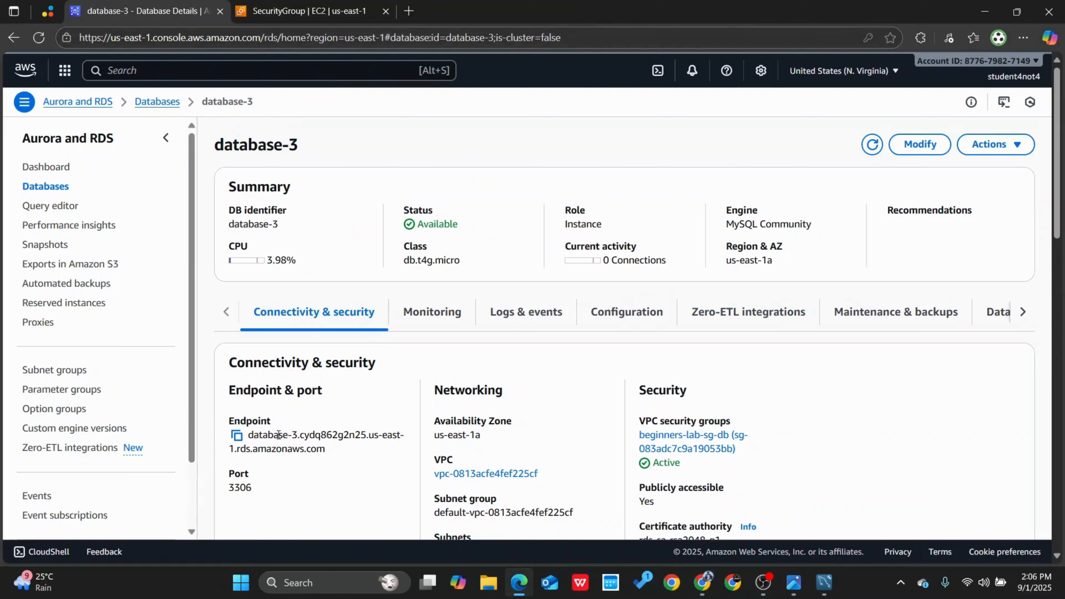
Step: Enable deletion protection for database-3 and submit the modification for the next scheduled maintenance window
scroll(311, 359, down, 6)
scroll(311, 339, up, 6)
click(926, 151)
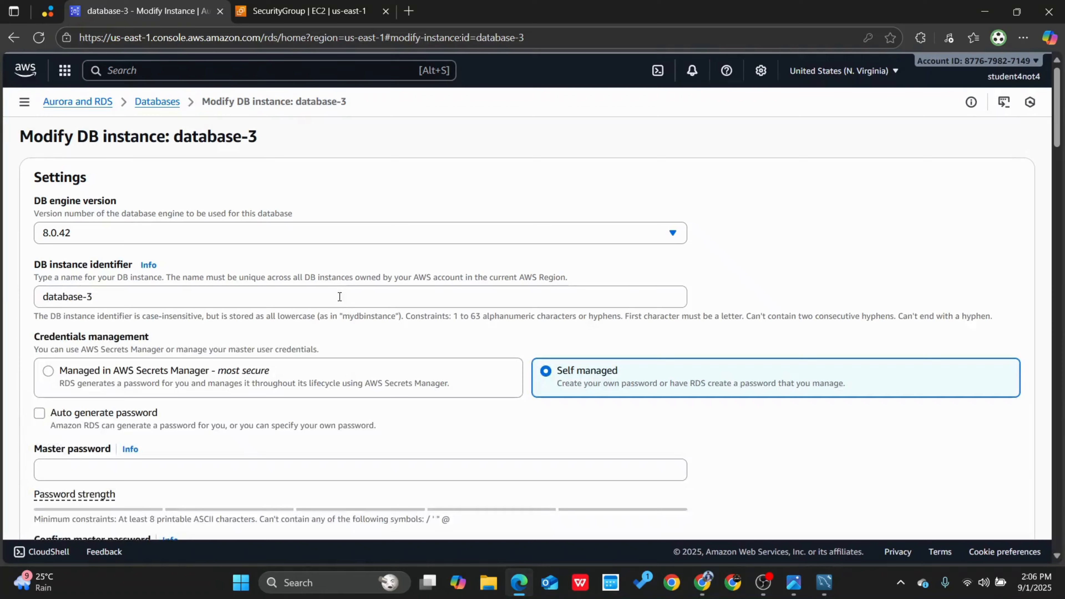
scroll(311, 306, down, 20)
scroll(316, 301, down, 3)
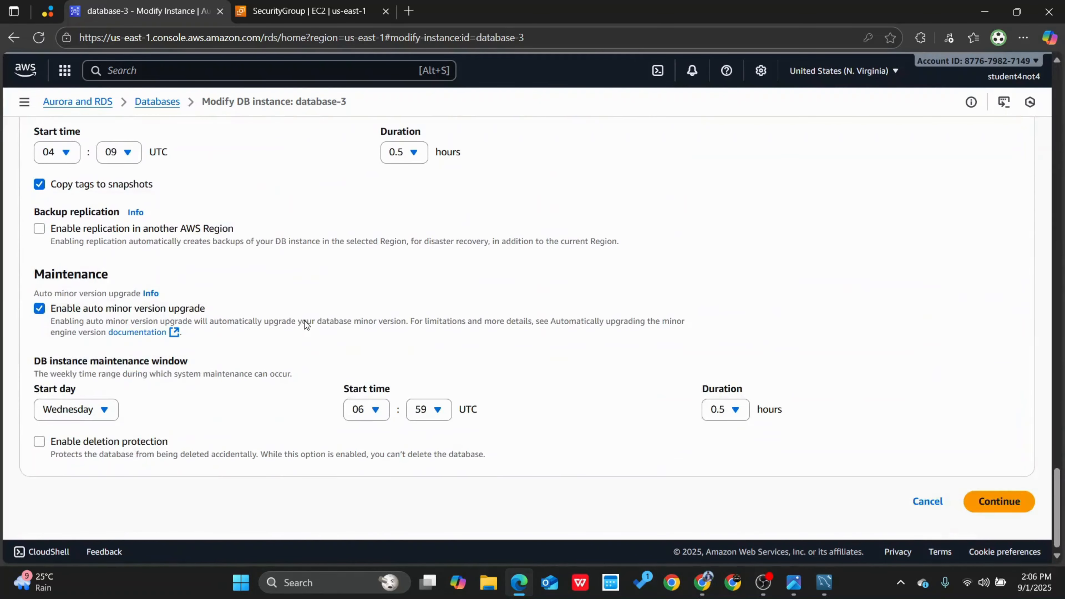
click(40, 445)
click(999, 503)
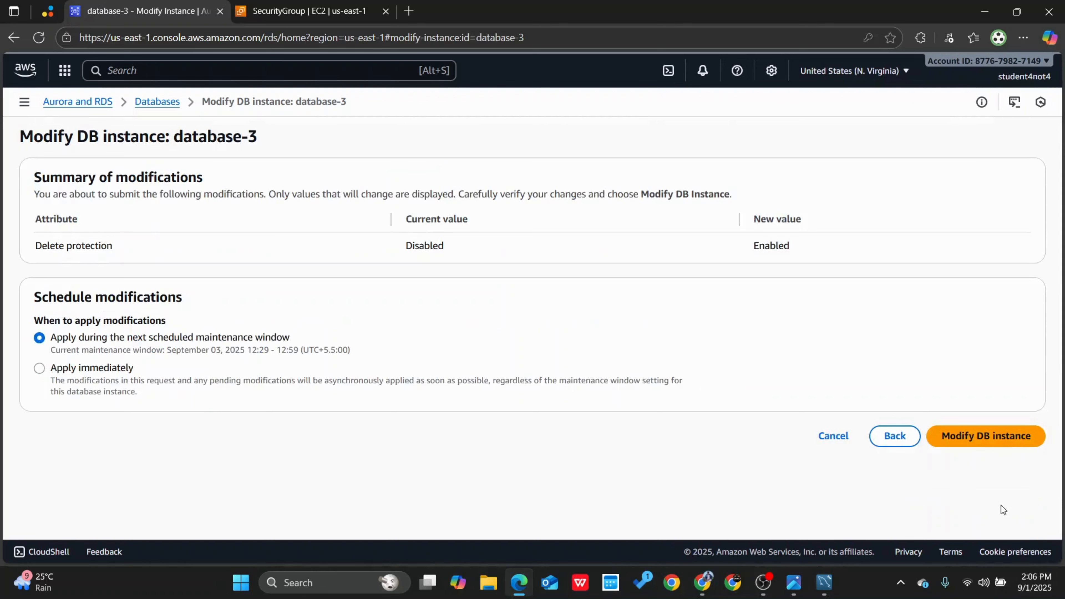
click(979, 436)
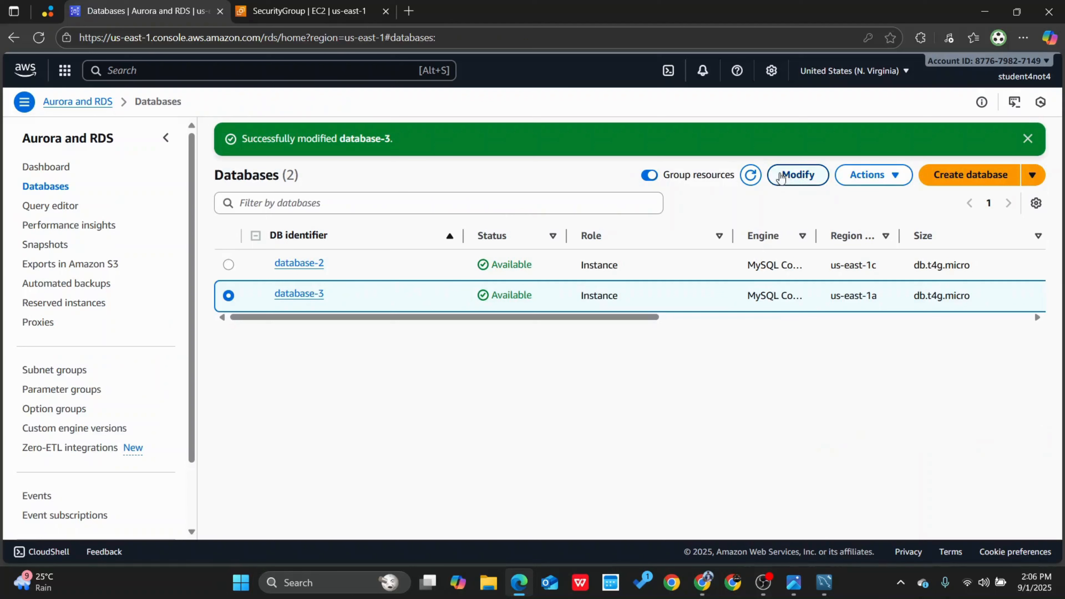
Step: Check the availability of the Delete action for database-3 in the databases list
click(881, 174)
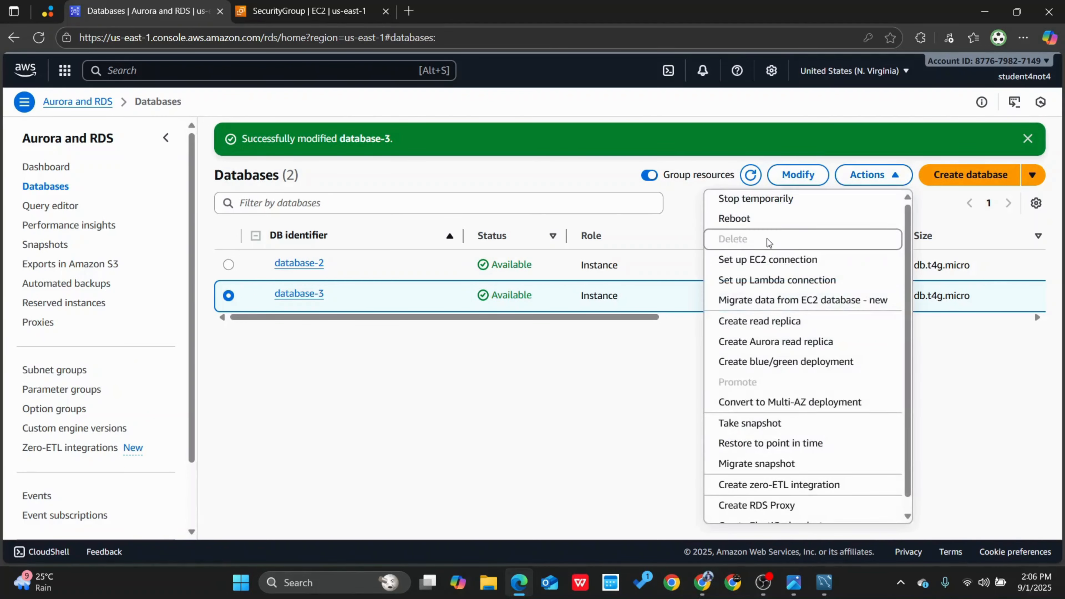
mouse_move(768, 243)
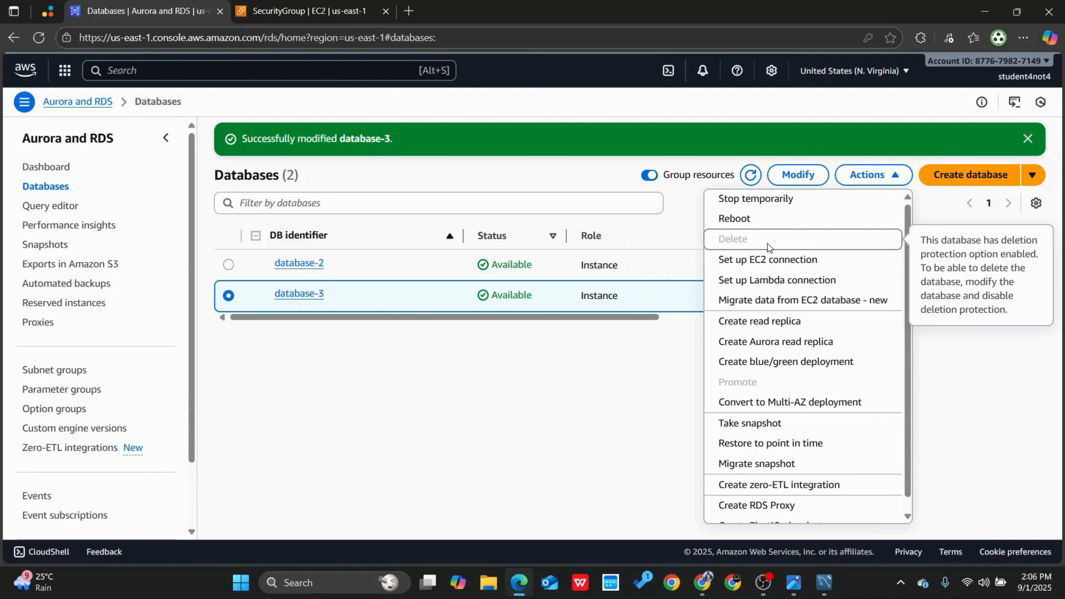
Step: Reopen database-3 for modification, disable its deletion protection and submit the change for the next scheduled maintenance window
click(306, 295)
scroll(318, 402, down, 15)
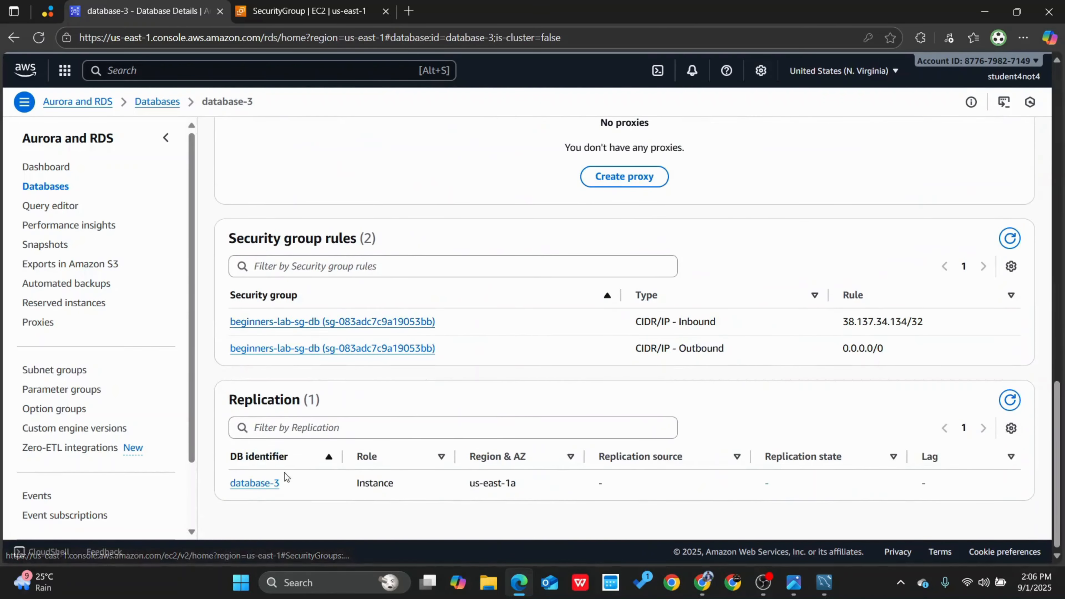
scroll(381, 382, up, 15)
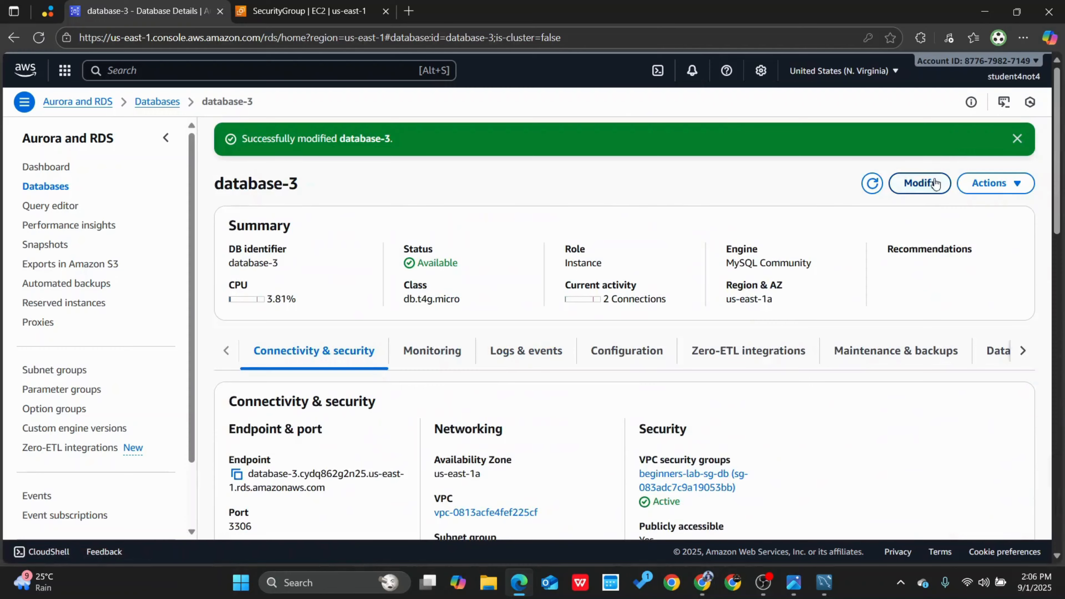
click(934, 184)
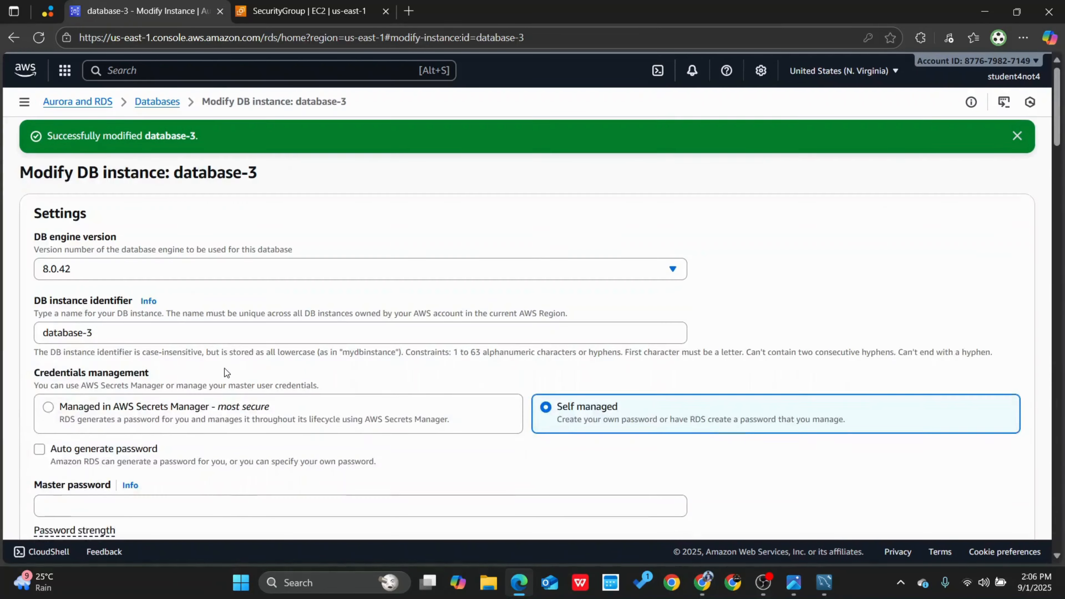
scroll(235, 377, down, 10)
scroll(241, 381, down, 20)
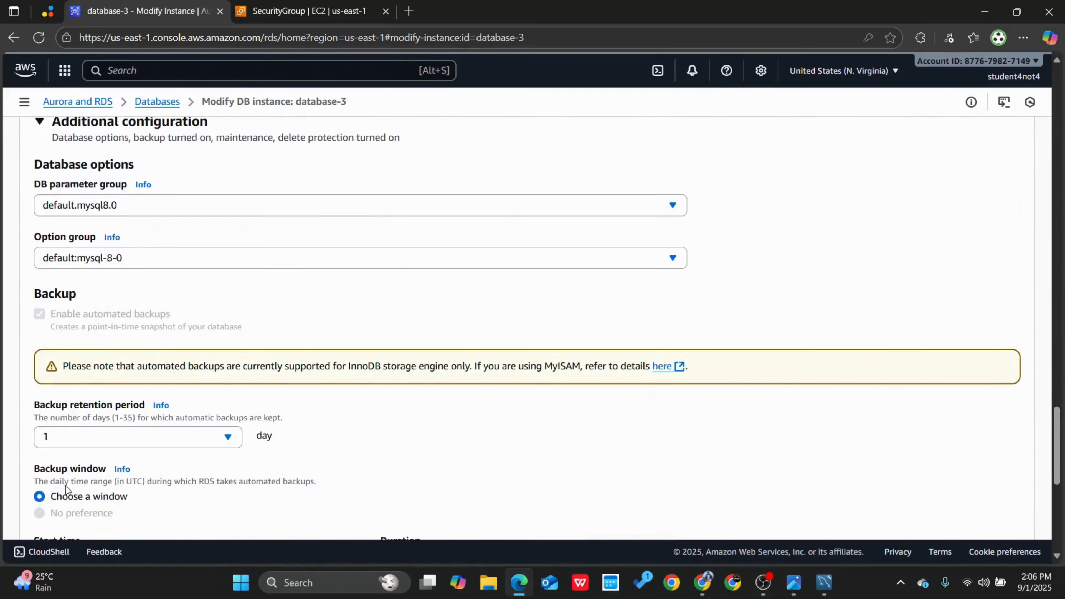
scroll(60, 514, down, 8)
click(59, 444)
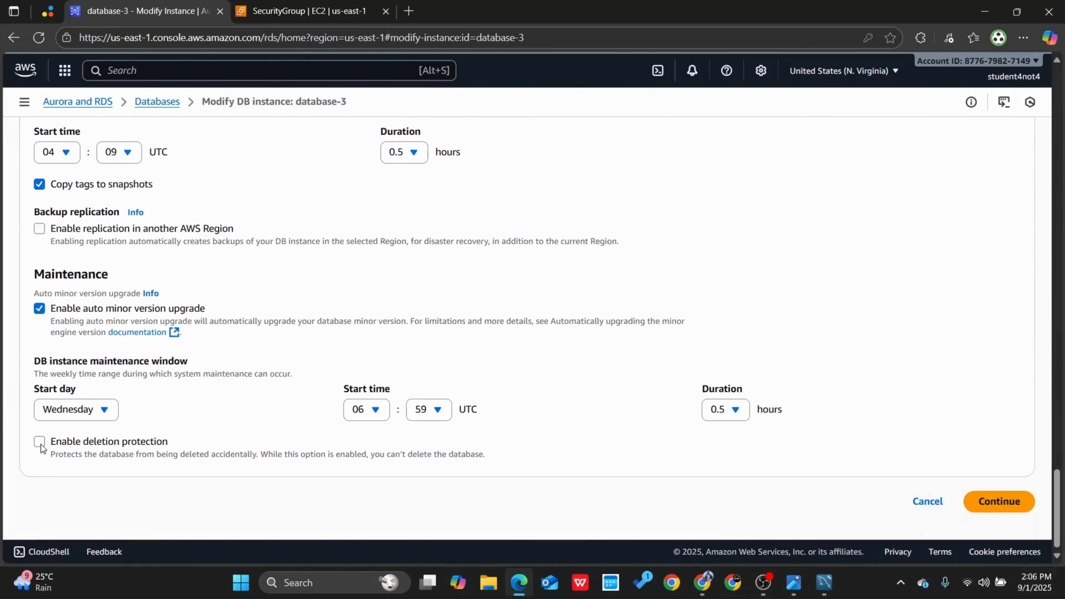
click(996, 504)
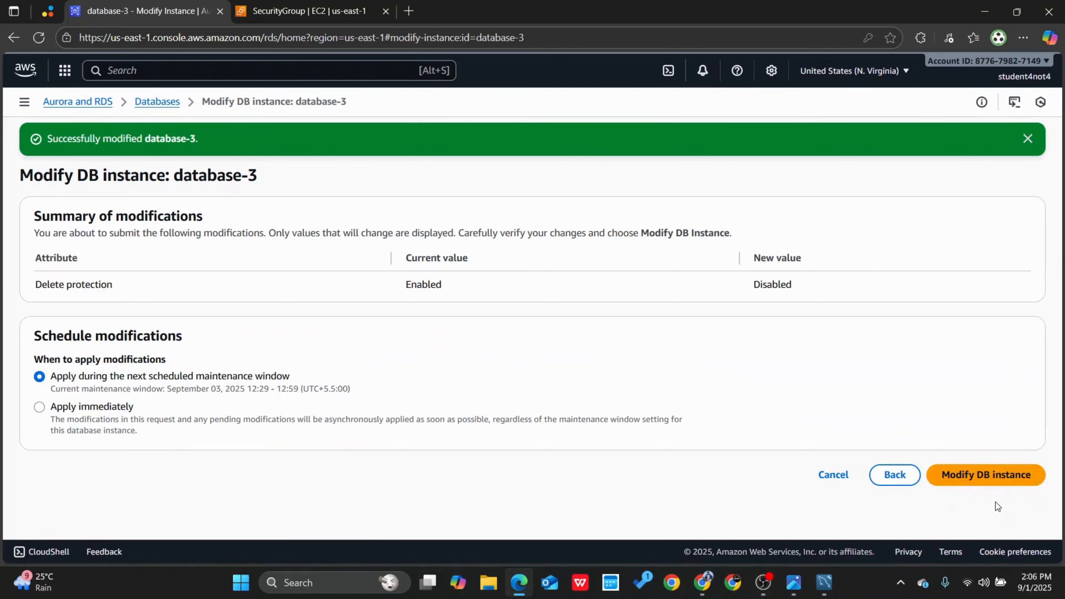
click(946, 484)
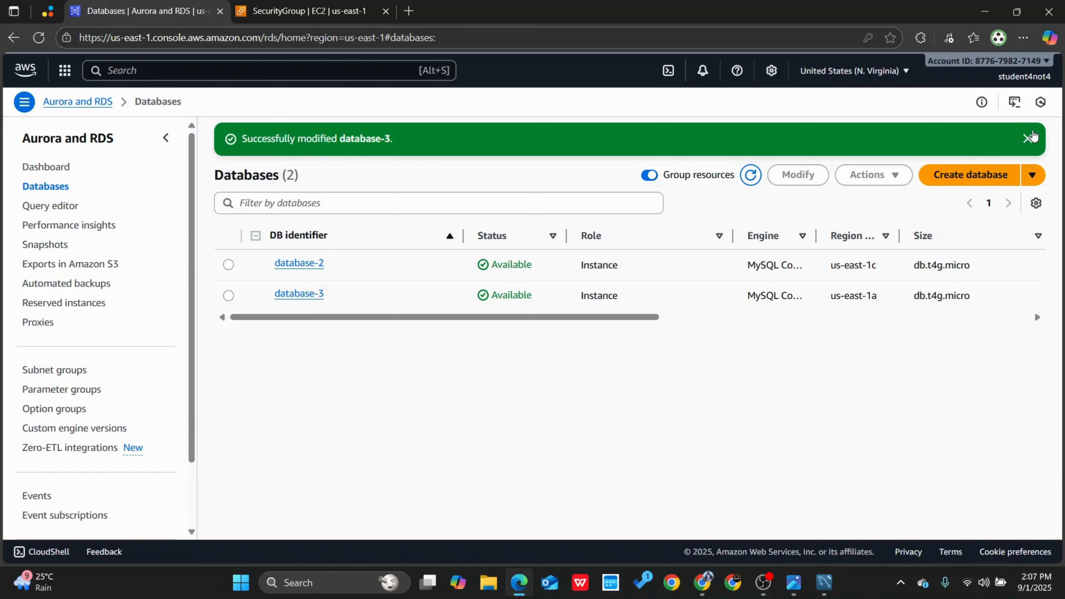
Step: Dismiss the notification and review the deletion options and available actions for database-3 without deleting it
click(1027, 138)
click(227, 256)
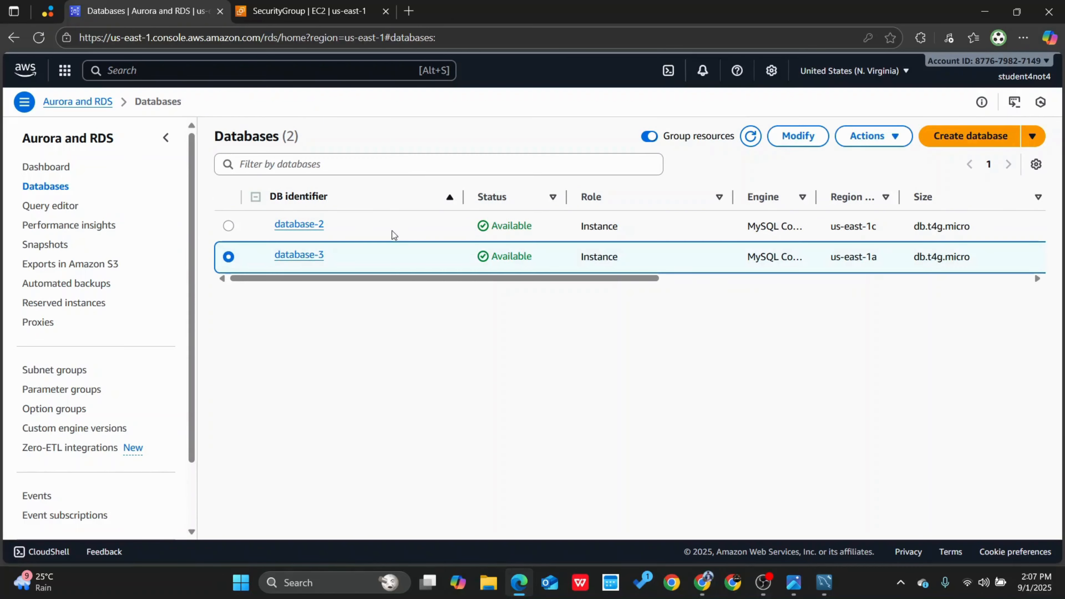
click(864, 135)
click(757, 201)
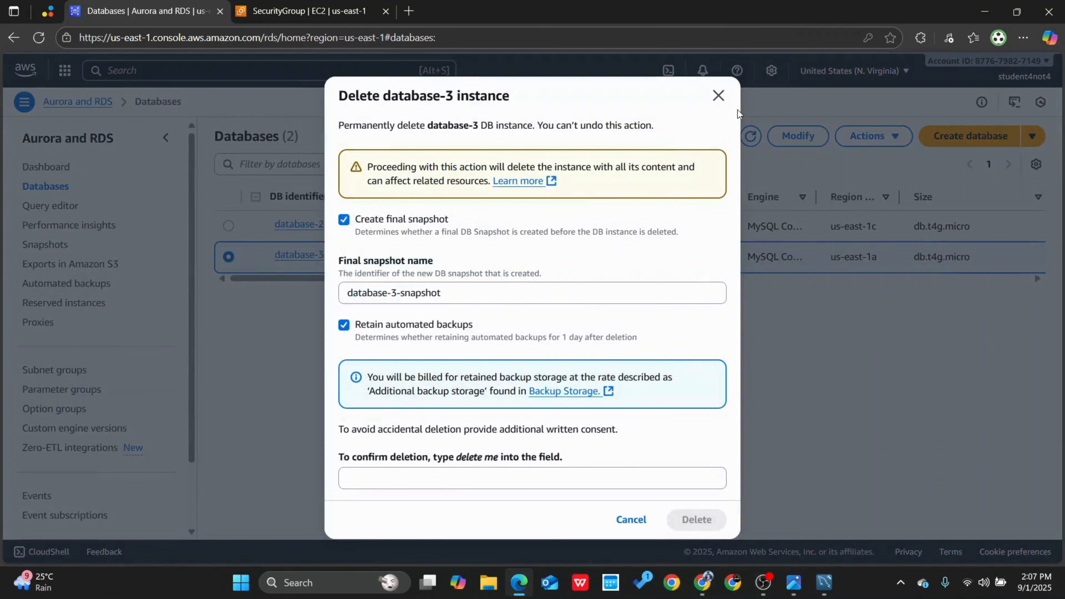
click(718, 96)
click(851, 143)
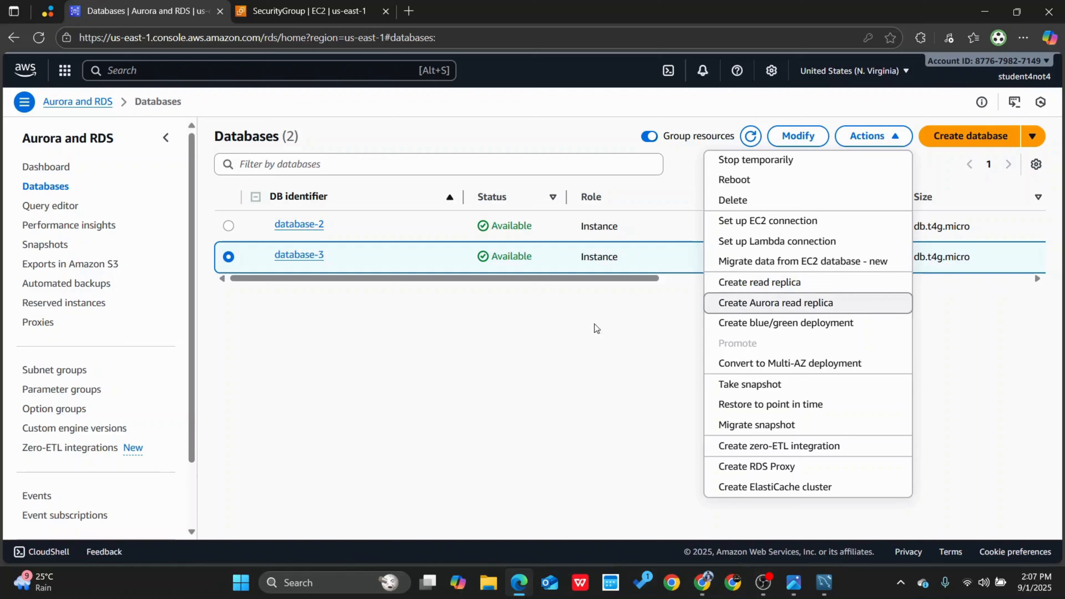
click(544, 336)
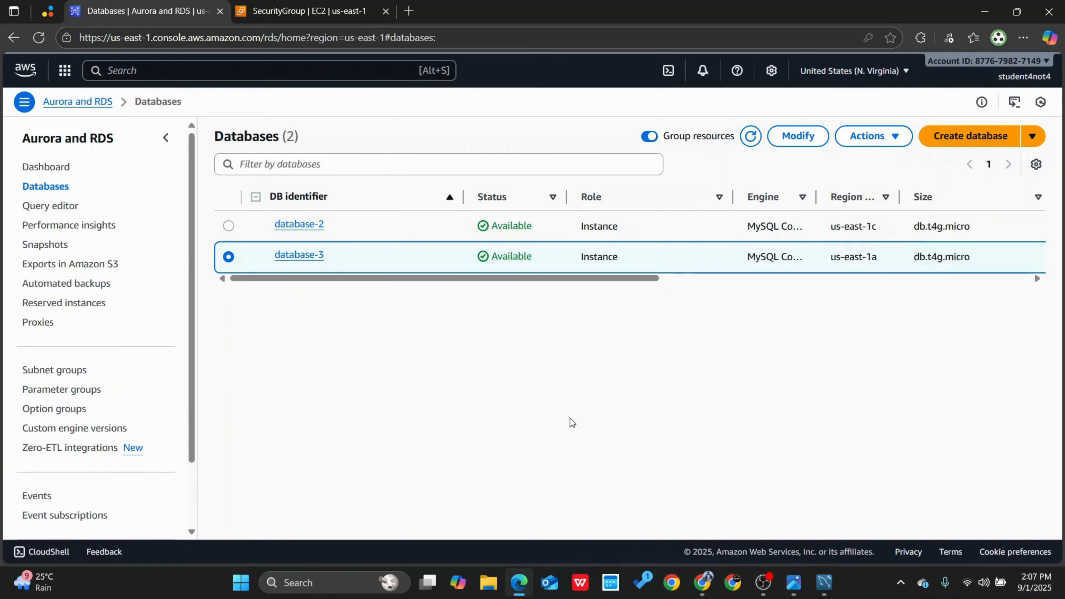